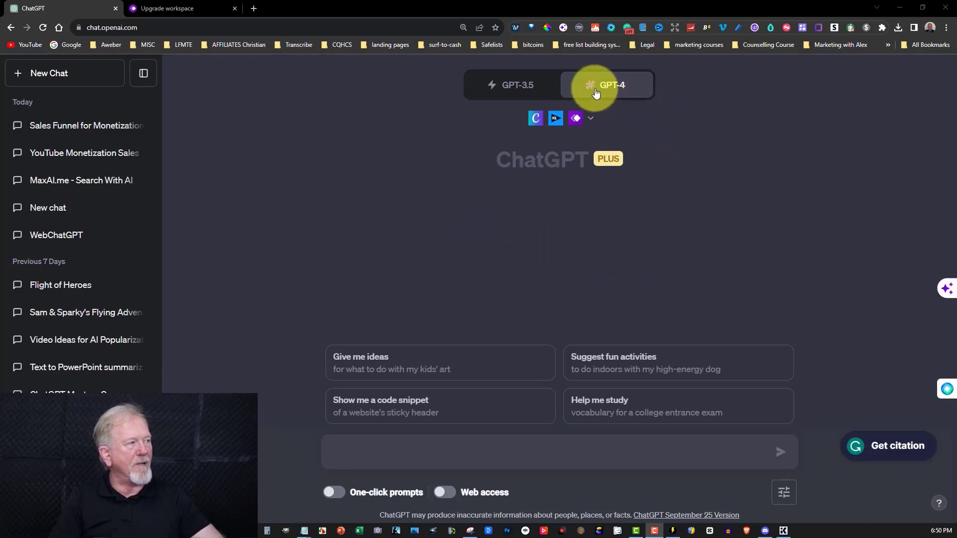
Check the enabled plugins and search the plugin store for 'mind maps'
mouse_move(602, 91)
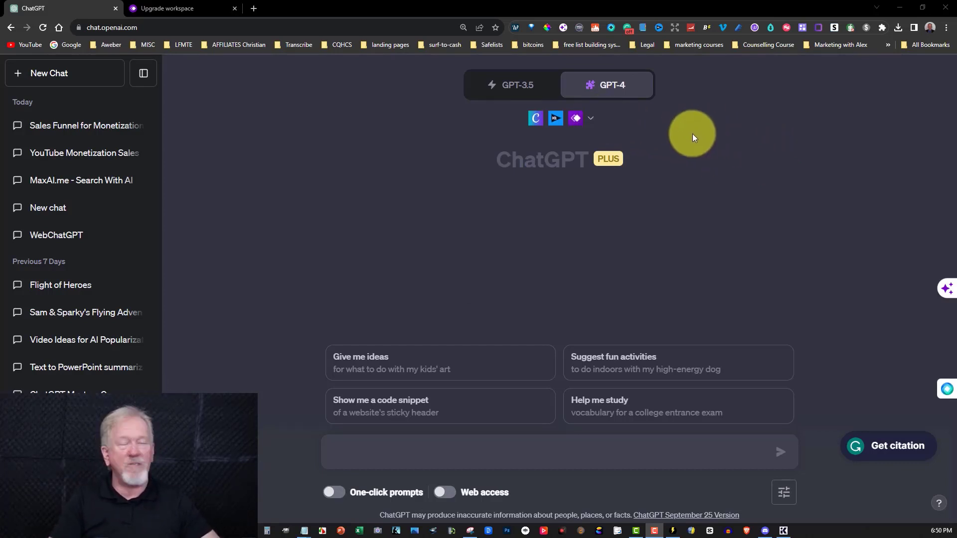
click(591, 119)
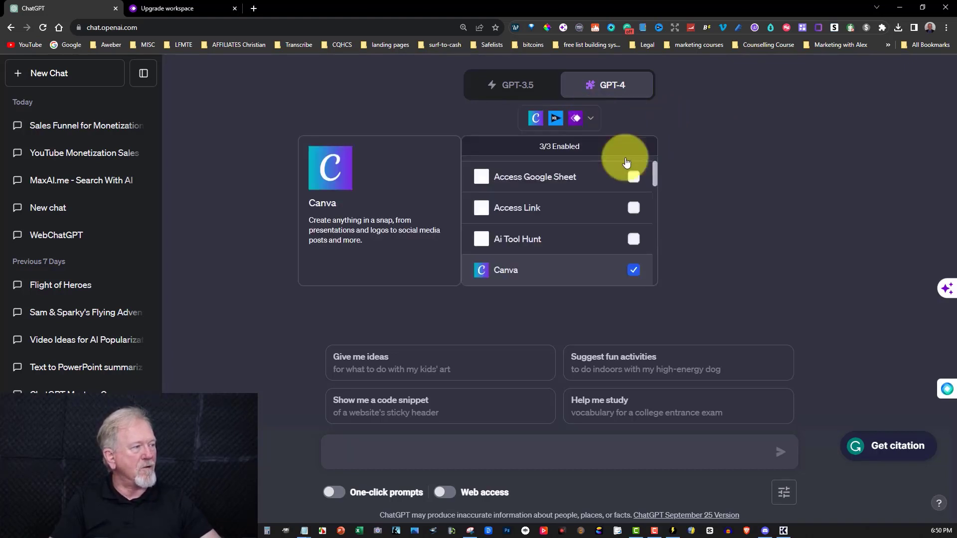
drag(653, 175, 658, 290)
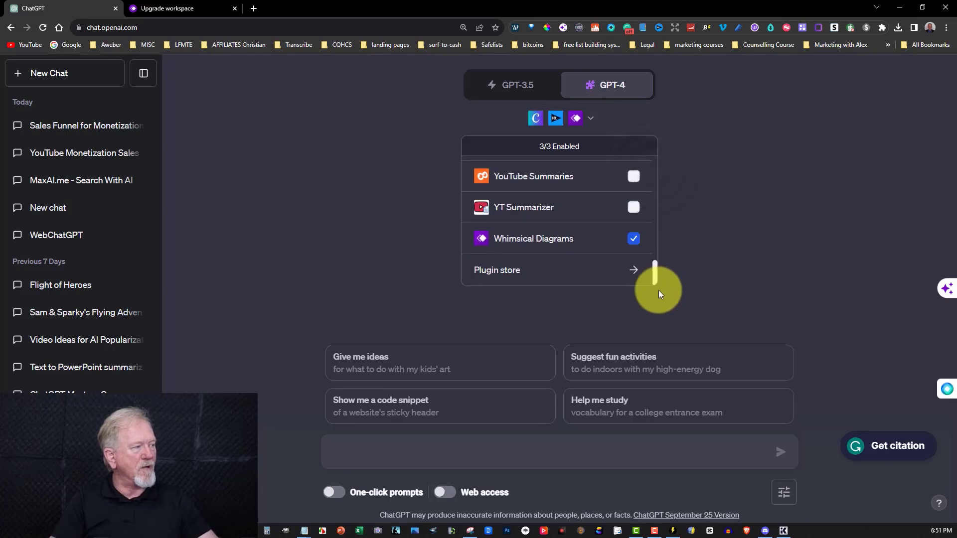
click(492, 273)
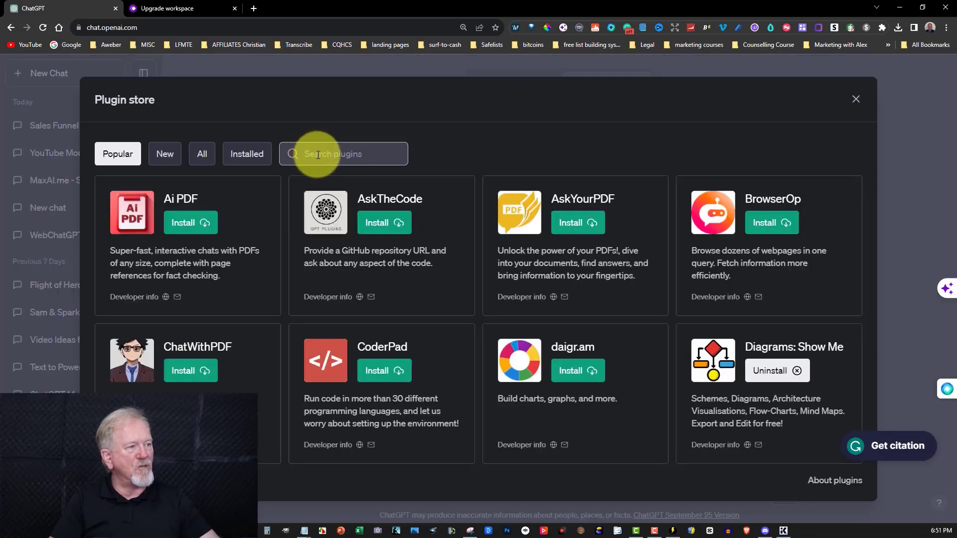
click(318, 155)
text(mind maps)
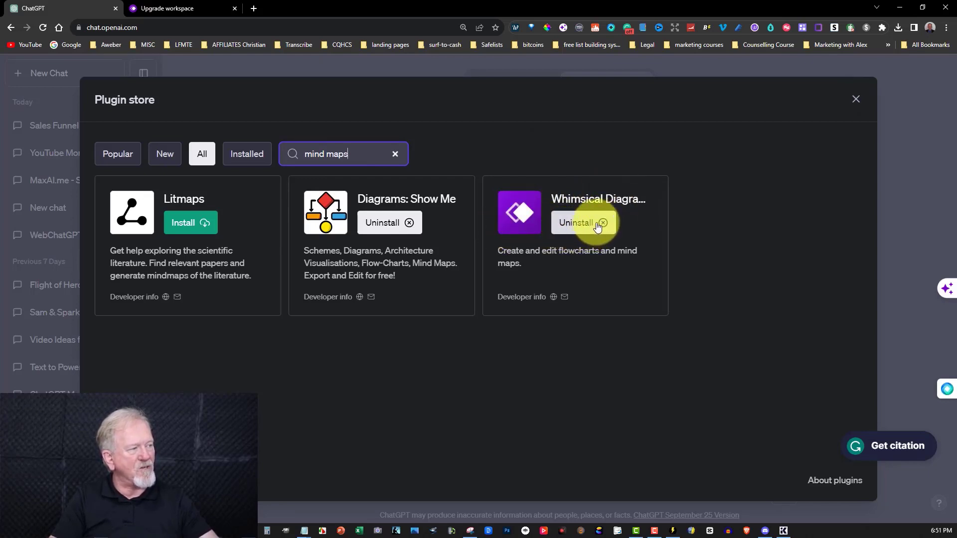
click(856, 101)
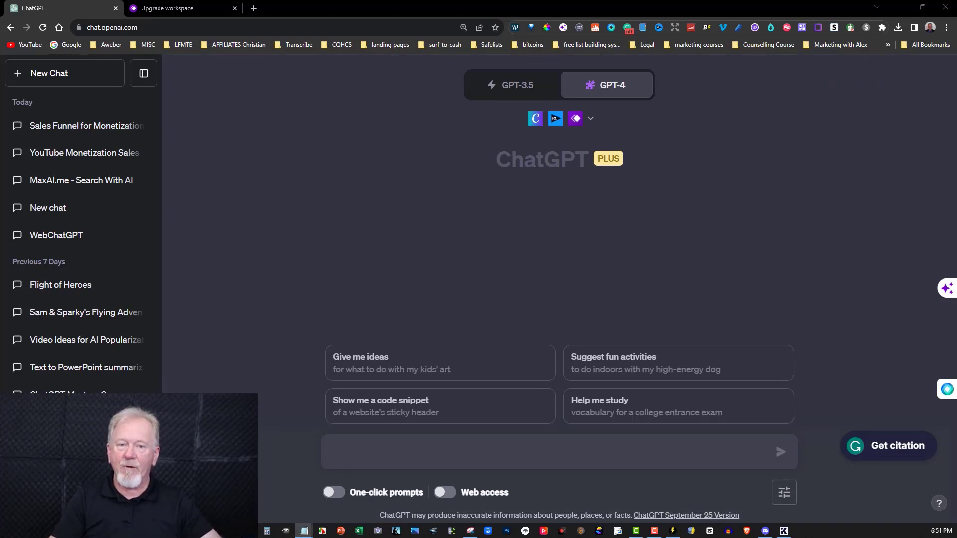
Paste and send the Easy YouTube Monetization sales-funnel prompt with launch and post-launch prices
click(347, 449)
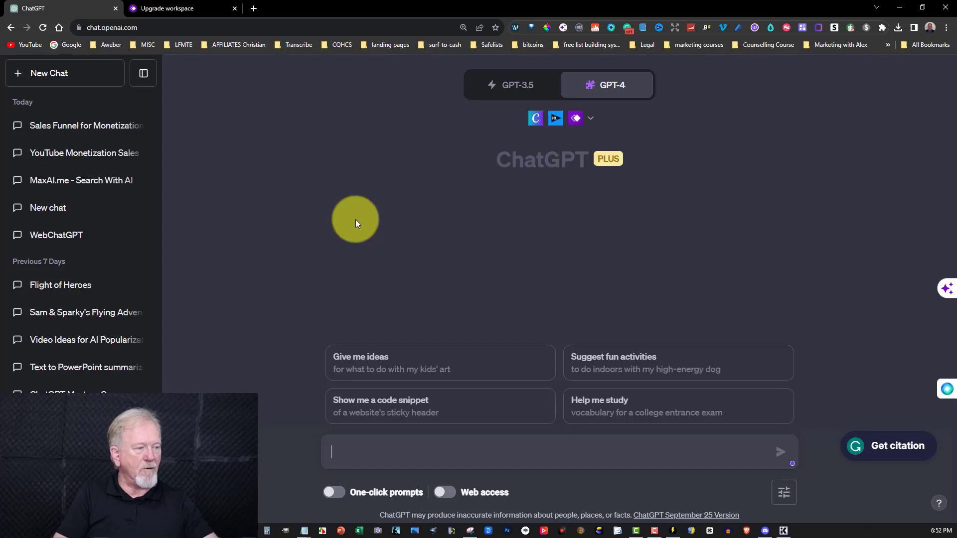
text(Build me a visual sales funnel. for a product called  Easy YouTube Monetization. Front end is a PLR product I created to sell, it has an ebook, mind map, checklist and PowerPoint templates. The next product is a PLR video course it also has Audio in the product of the first front end product.  This also has a downsell of just PLR Audio not videos. Next level is a PLR product called Easy YouTube Growth Formula. It has everything such as the eBook, Mind Map Check List as well as PowerPoint templates, it also has the video course and the audio course, the downsell does not include the video or audio course. The next level is a plr product called "Ideas Ignition One Year of Endless YouTube Ideas" It contains an ebook, checklist, mind map, PowerPoint templates, as well as the PLR Video course and Audio. The downsell removes the video and audio course. The next upsell is the complete Unrestricted PLR rights. I want you to also come up with the prices I can include for each item. I want it low for the launch price and please mention how much after the launch. Please build a visual representation of this sales funnel.)
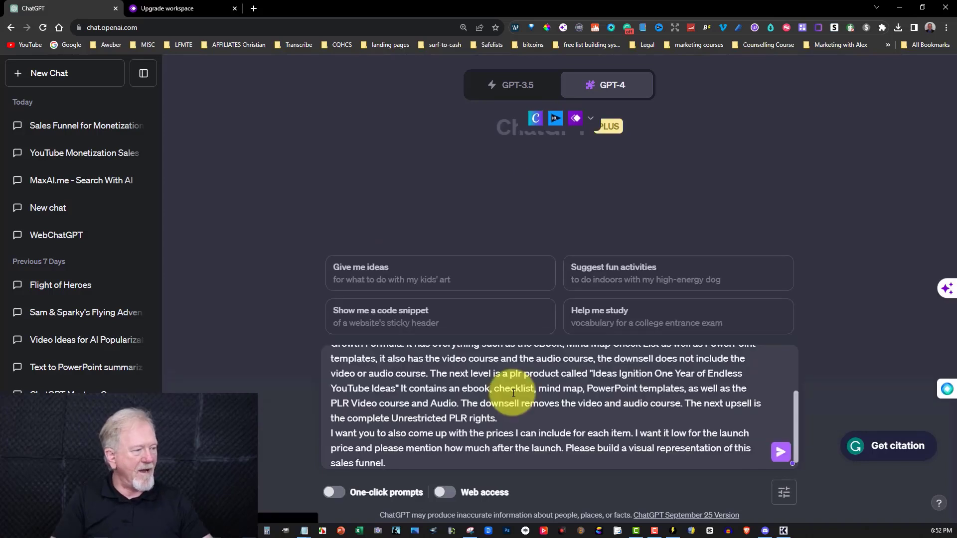
scroll(461, 386, up, 3)
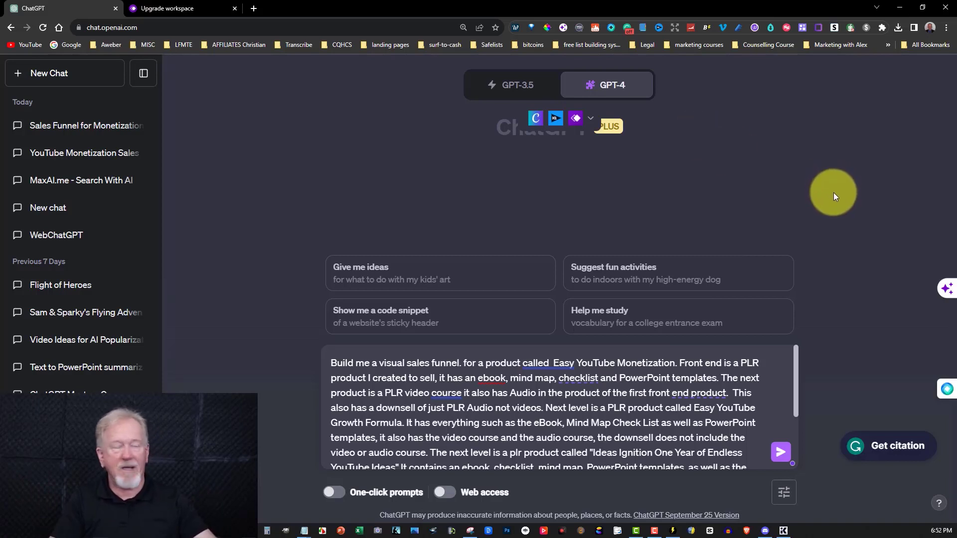
click(781, 451)
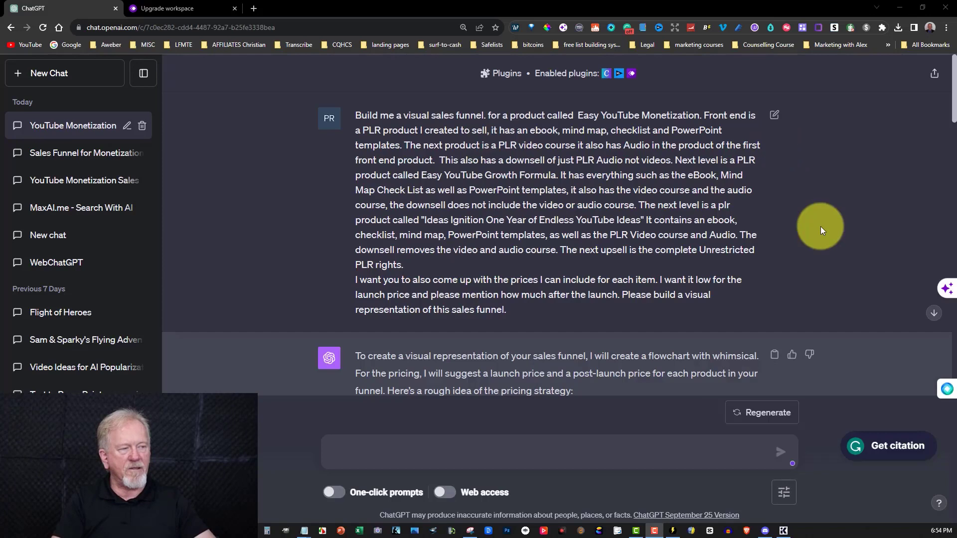
Review the proposed pricing and flowchart, then open the funnel diagram in Whimsical
scroll(820, 227, down, 5)
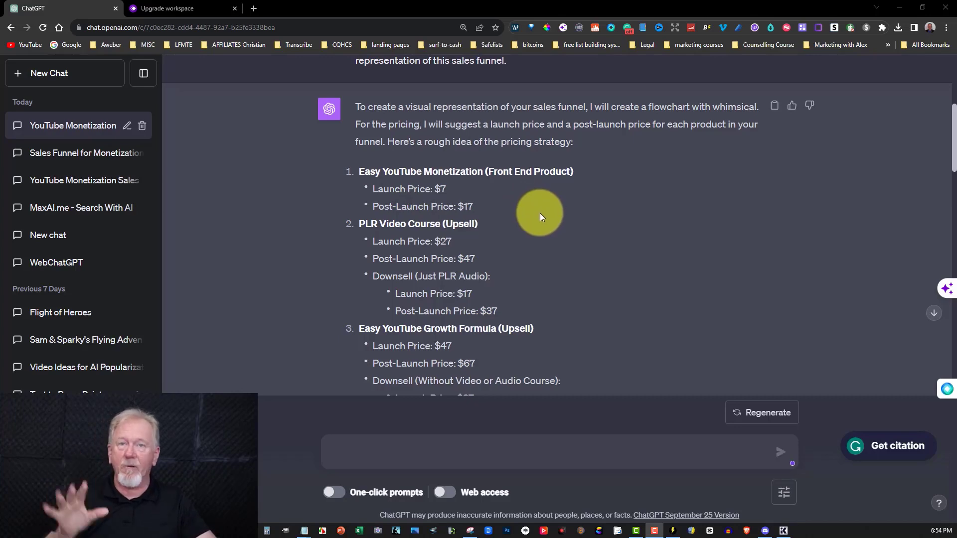
scroll(549, 214, down, 7)
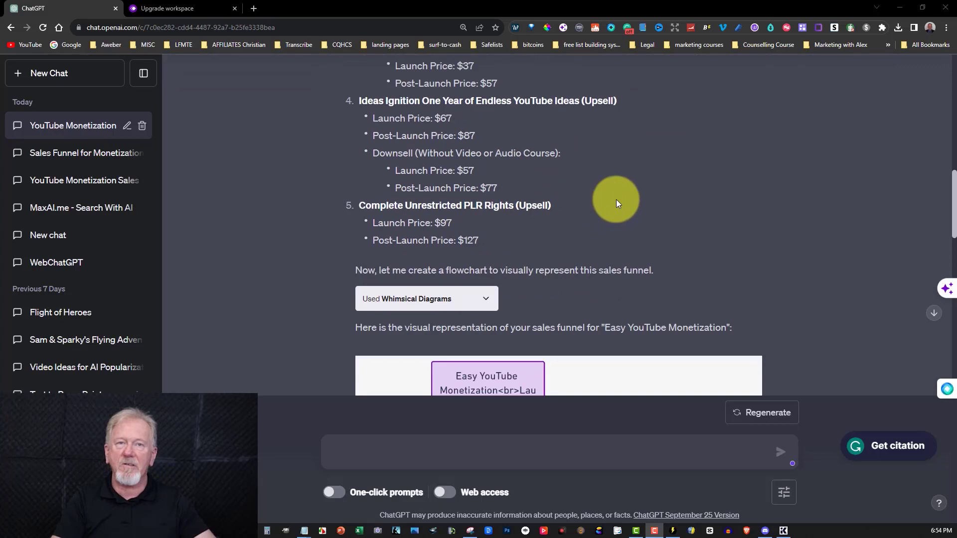
scroll(616, 199, down, 5)
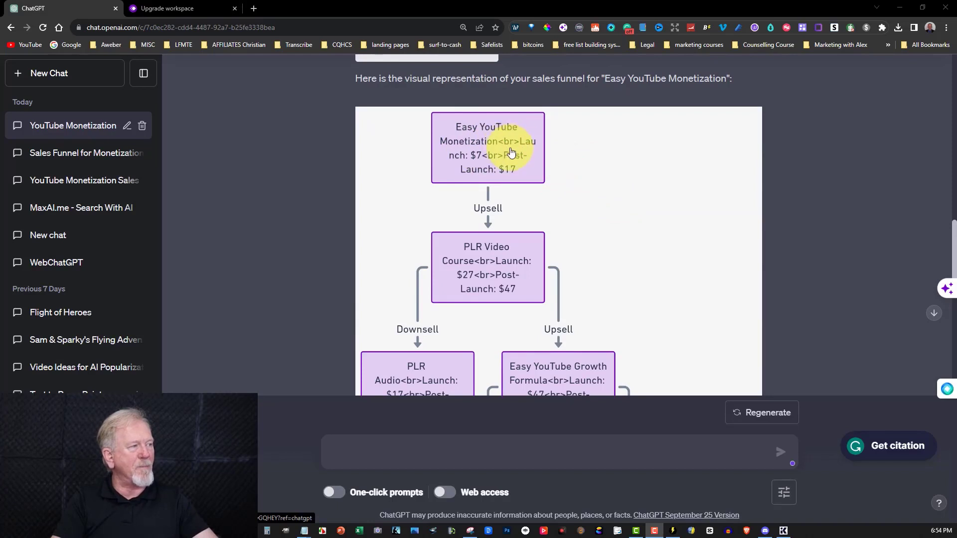
scroll(567, 194, down, 10)
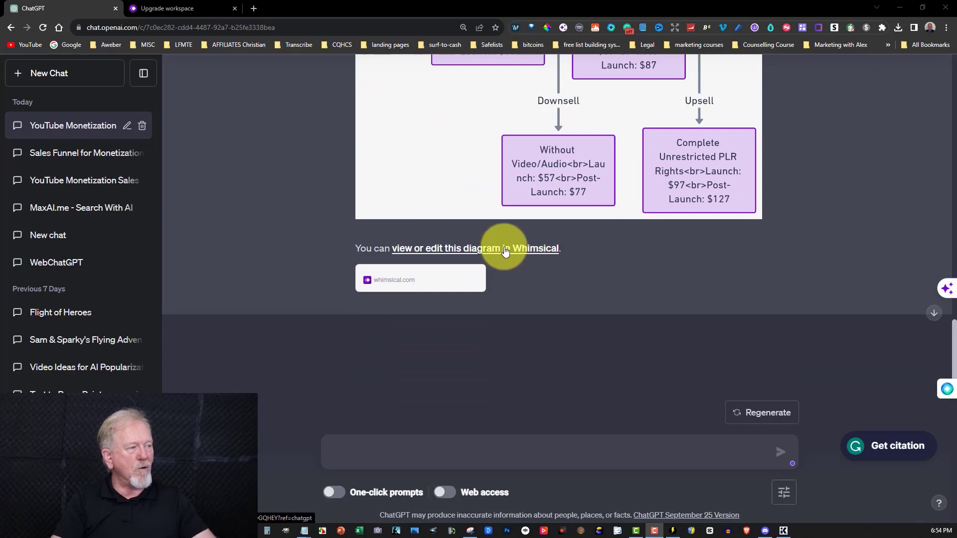
click(467, 123)
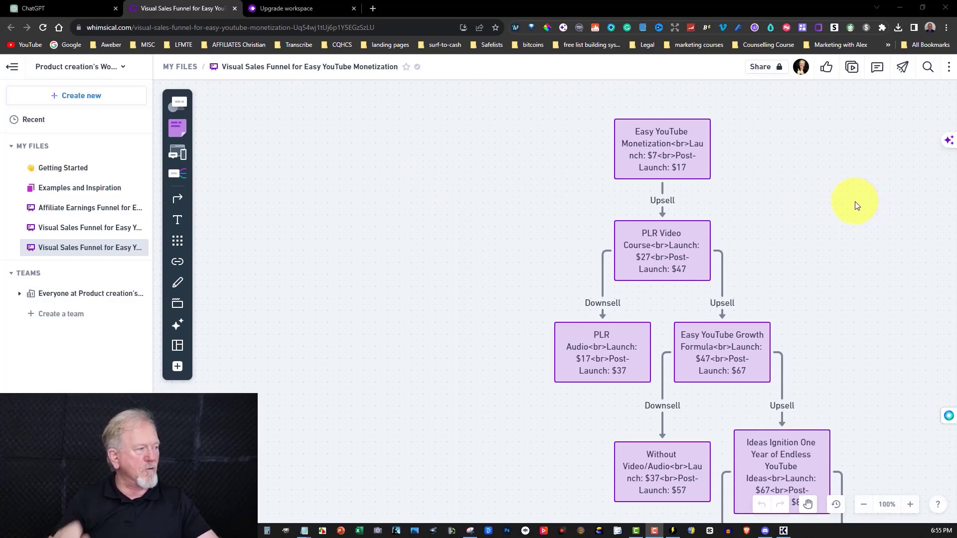
Move Easy YouTube Monetization left, put PLR Video beside it, and raise Growth Formula and Ideas Ignition
scroll(855, 206, down, 2)
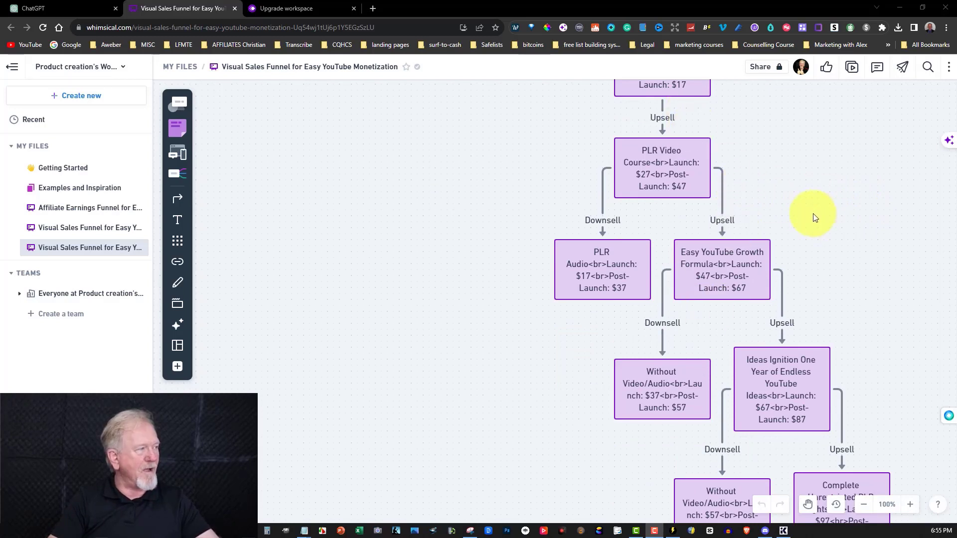
scroll(815, 218, up, 6)
scroll(808, 214, down, 4)
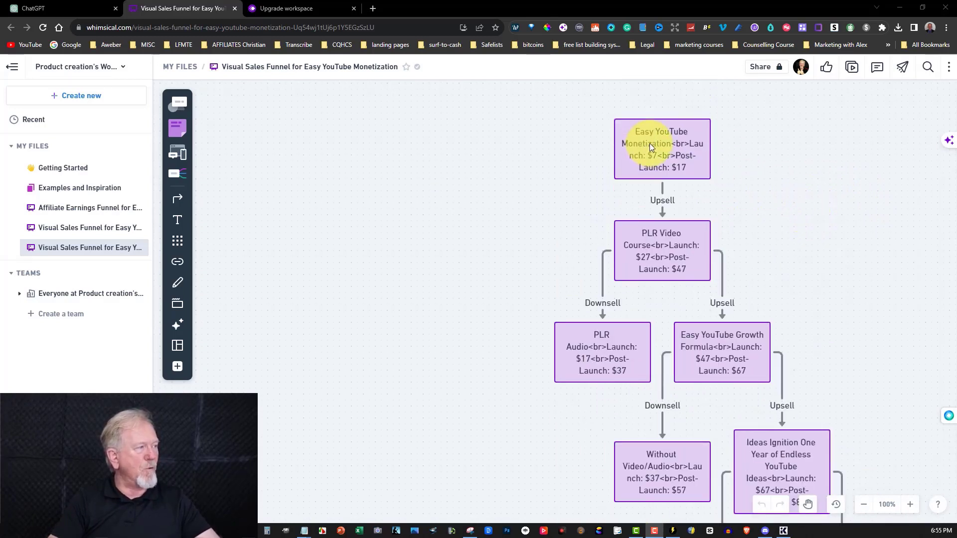
drag(633, 142, 339, 236)
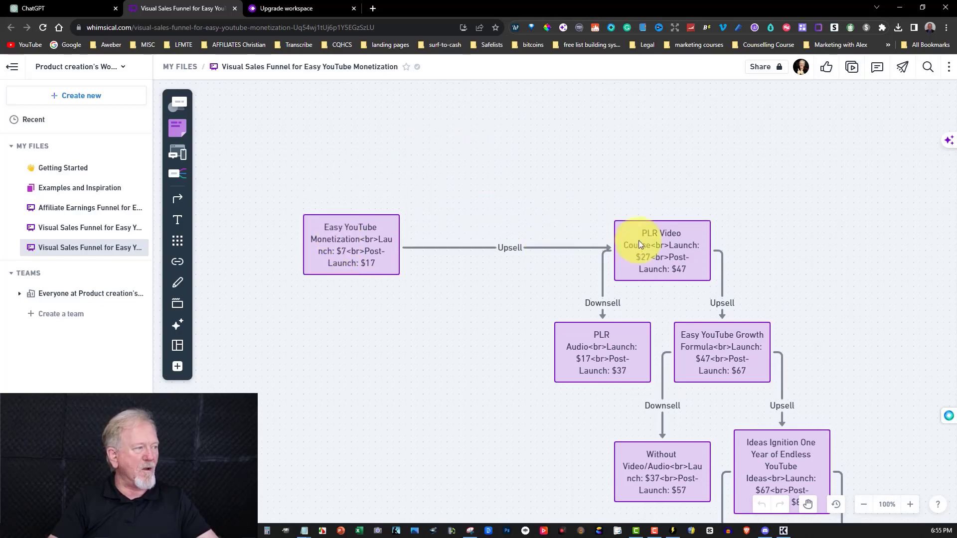
drag(665, 249, 520, 241)
drag(611, 348, 509, 389)
drag(737, 337, 632, 153)
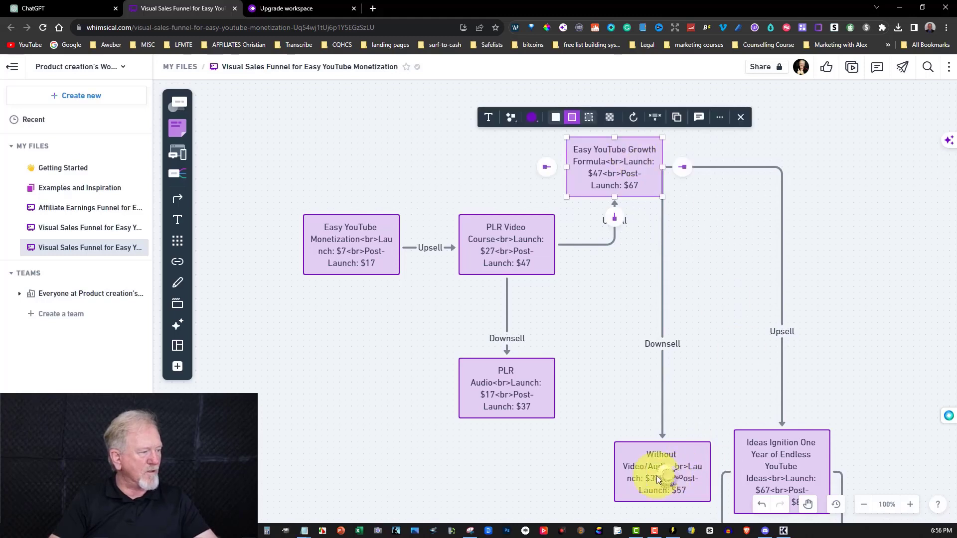
drag(657, 475, 622, 471)
drag(794, 443, 770, 127)
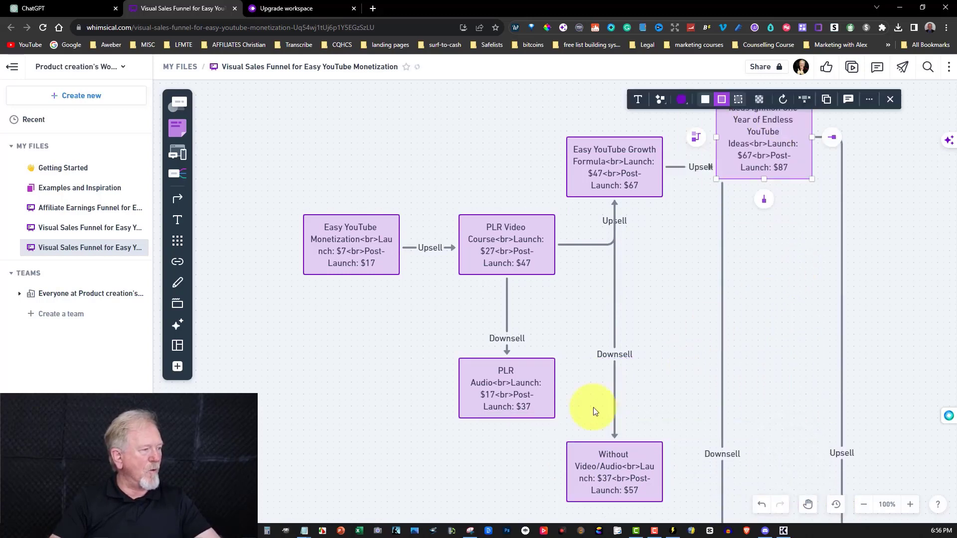
Bring Complete Unrestricted PLR Rights to the top row level with Ideas Ignition, adjusting PLR Audio
drag(488, 395, 480, 472)
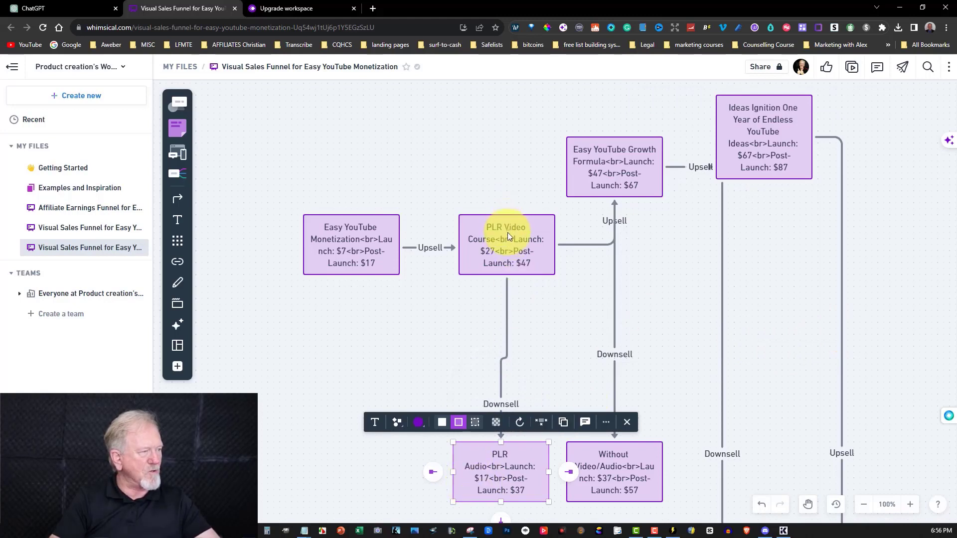
drag(507, 232, 501, 233)
scroll(933, 220, down, 2)
drag(713, 502, 720, 379)
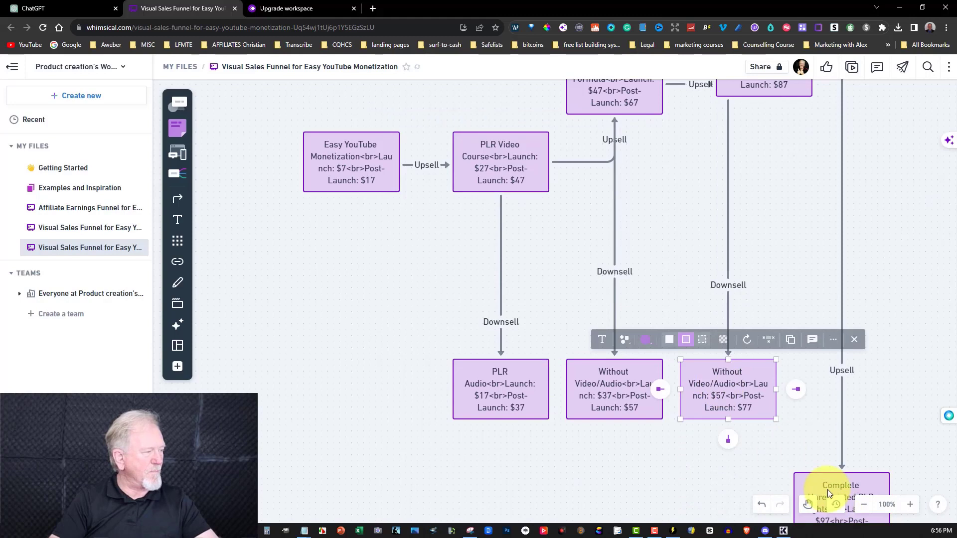
drag(833, 480, 908, 154)
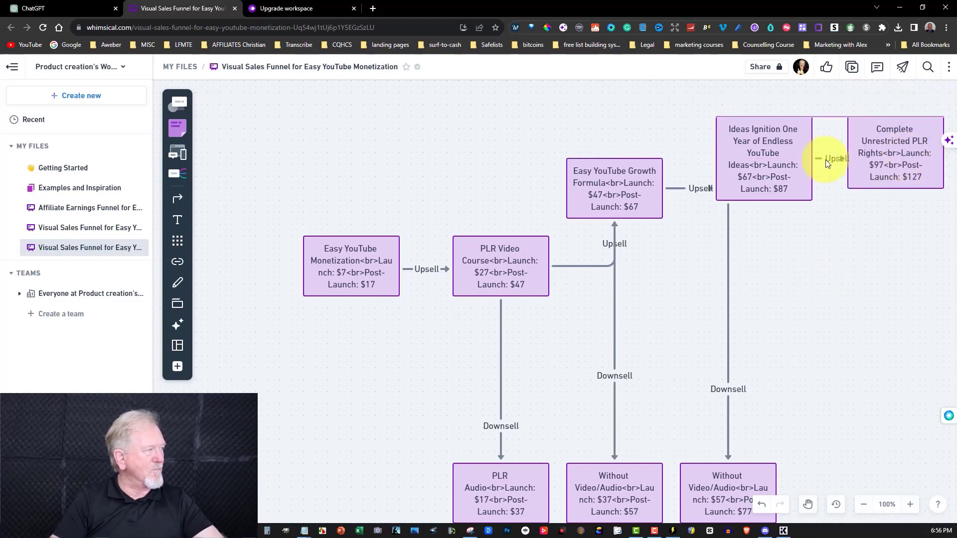
click(826, 163)
drag(753, 159, 754, 183)
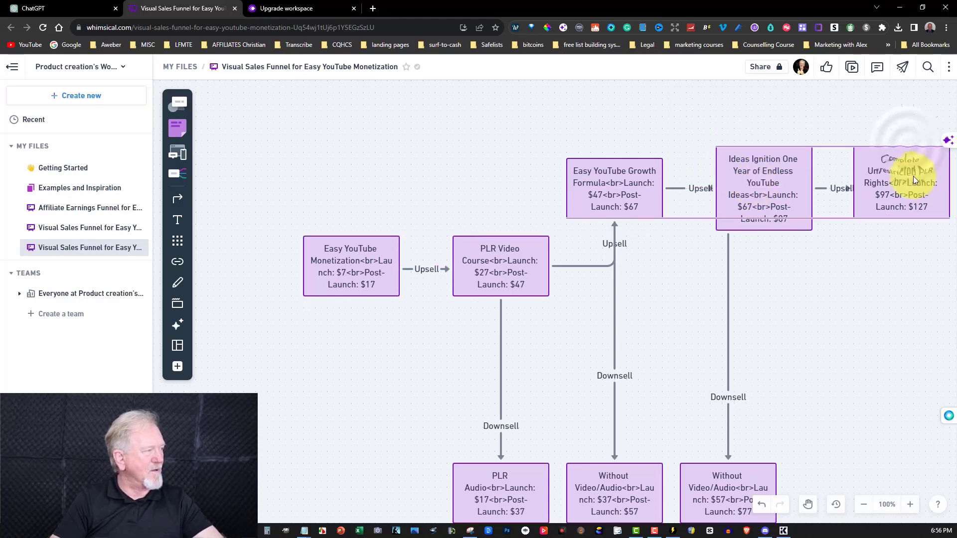
drag(913, 175, 917, 212)
Align Growth Formula, Ideas Ignition and PLR Rights in one row, with the $57 and $77 downsells beneath
drag(625, 181, 636, 265)
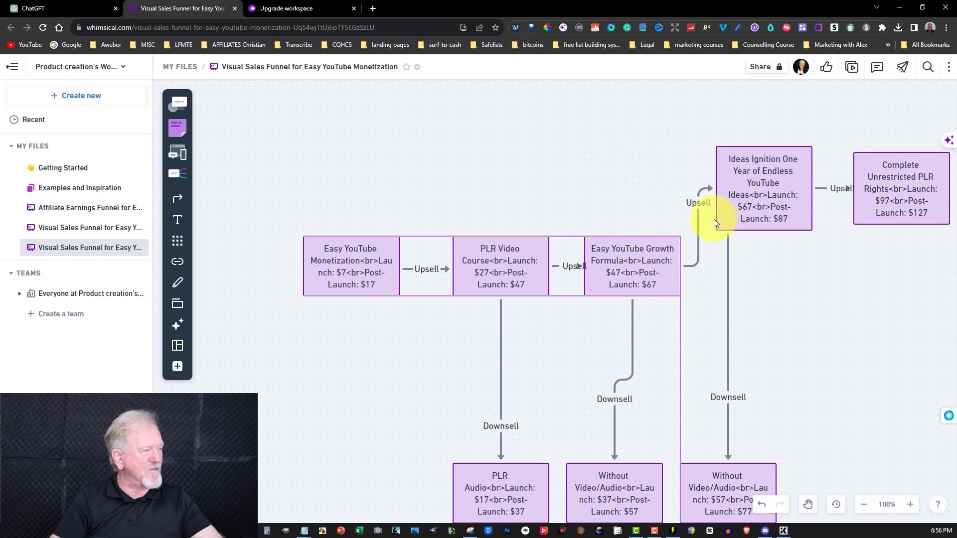
drag(773, 220, 773, 257)
drag(914, 183, 914, 257)
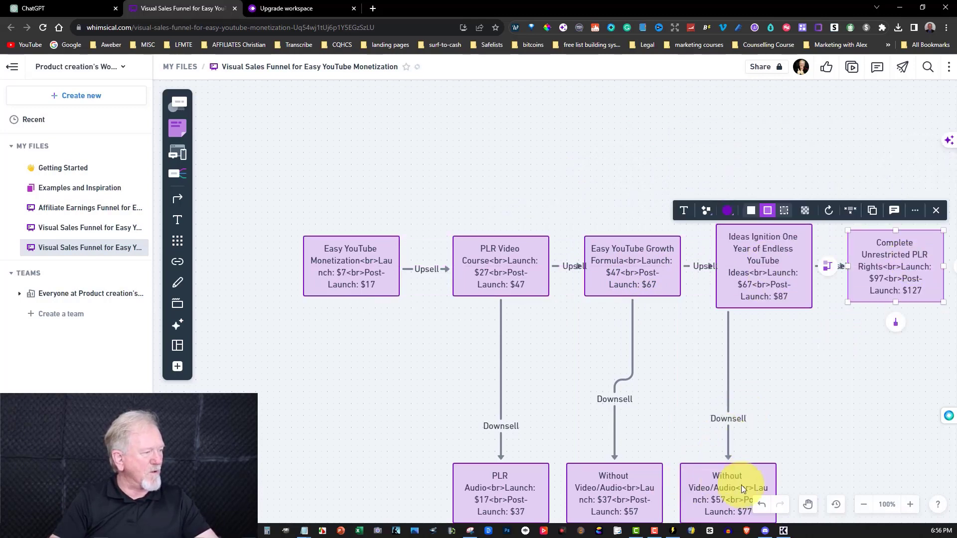
drag(735, 488, 770, 485)
drag(618, 485, 636, 478)
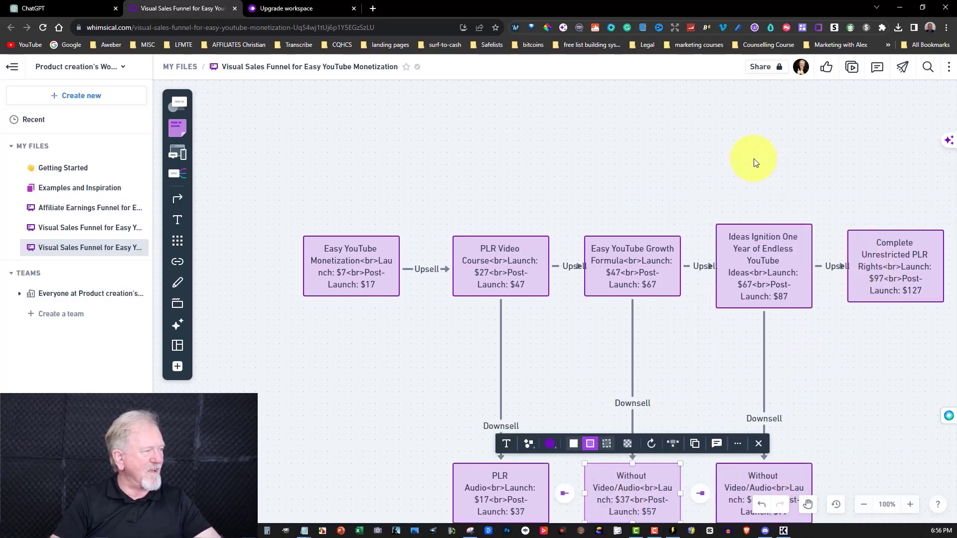
scroll(753, 158, down, 2)
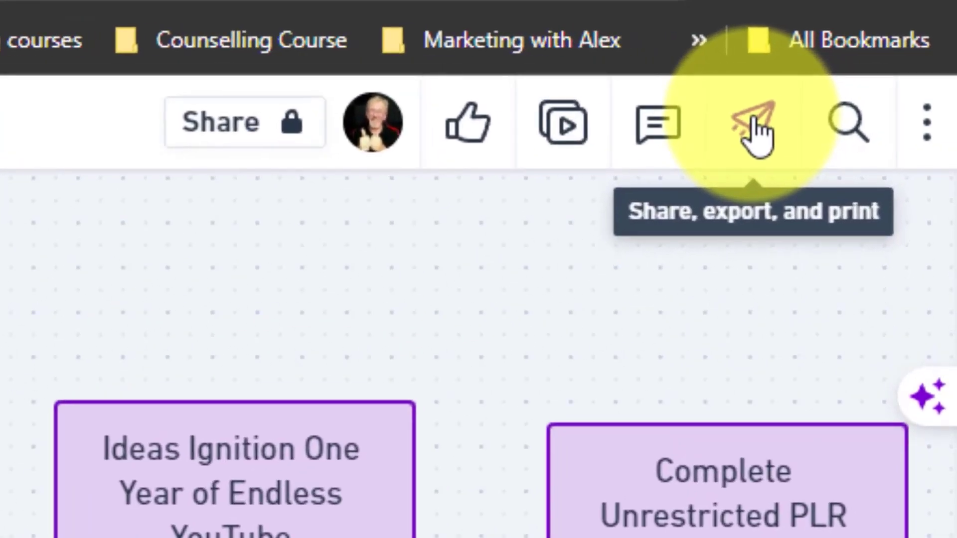
Start an image export of the funnel diagram, then cancel the Save As dialog
click(755, 130)
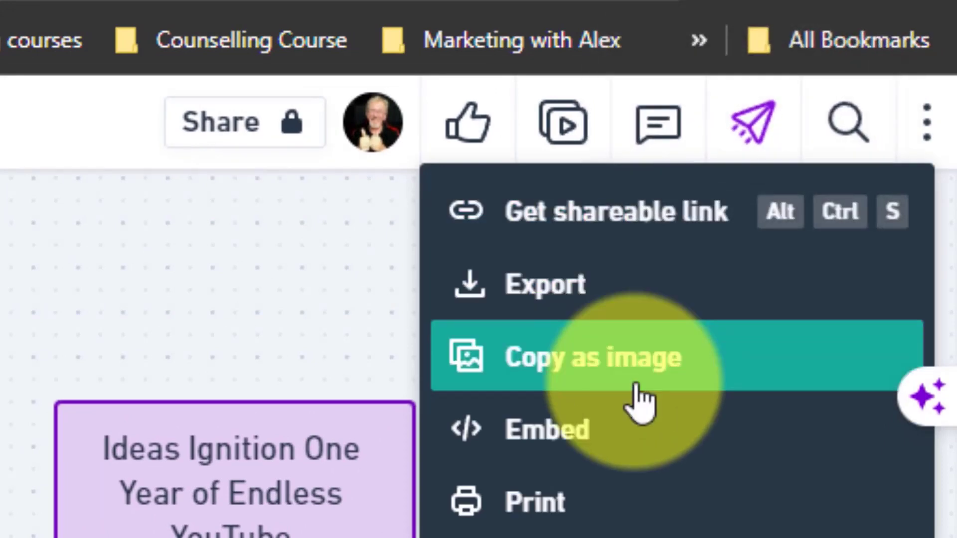
click(618, 282)
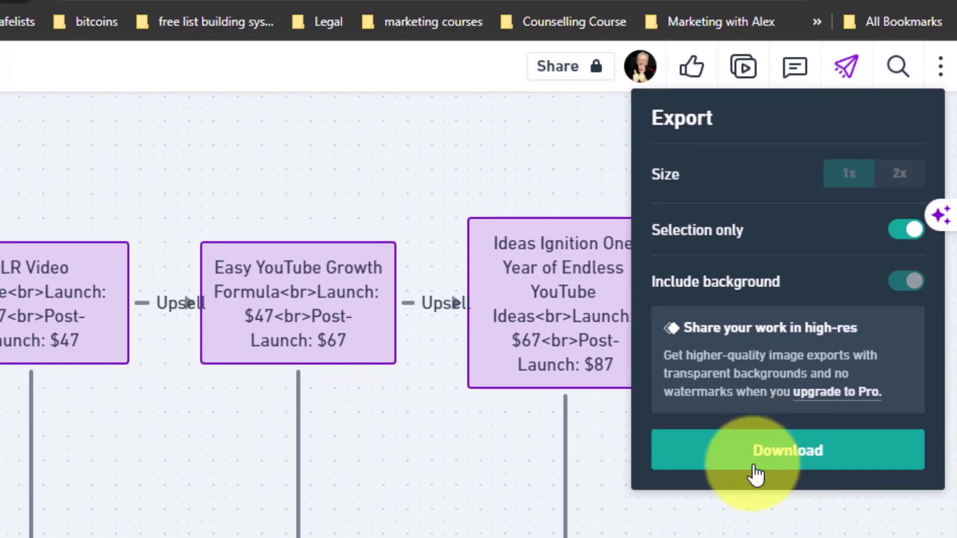
click(806, 451)
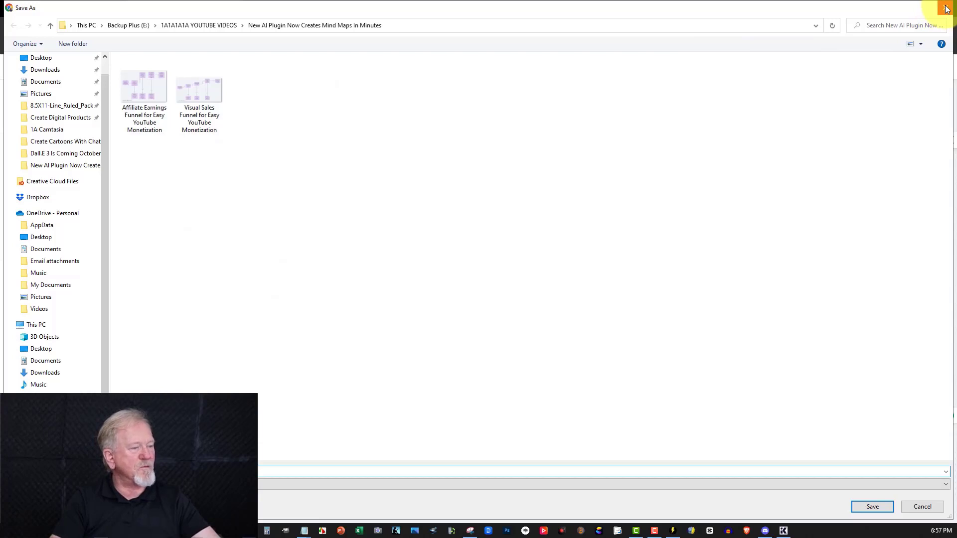
click(947, 8)
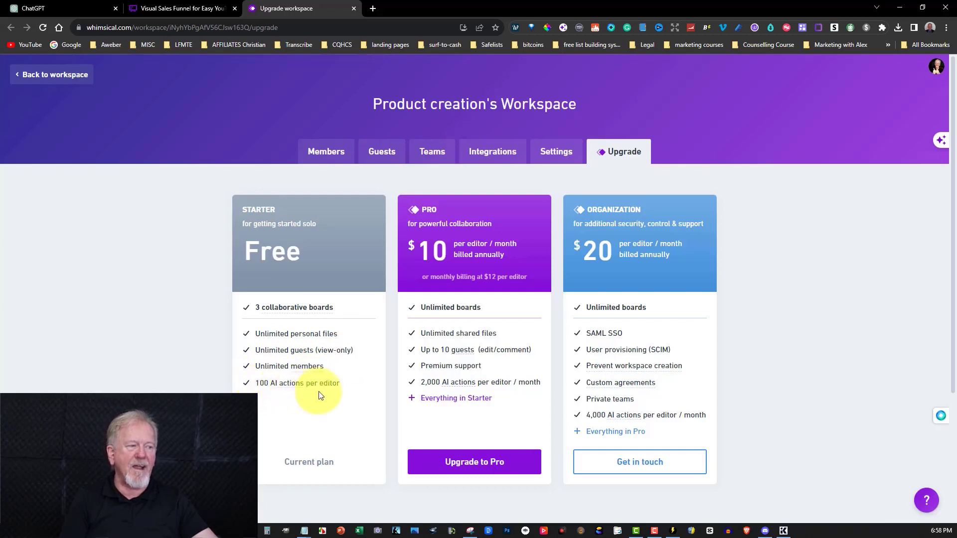
mouse_move(304, 371)
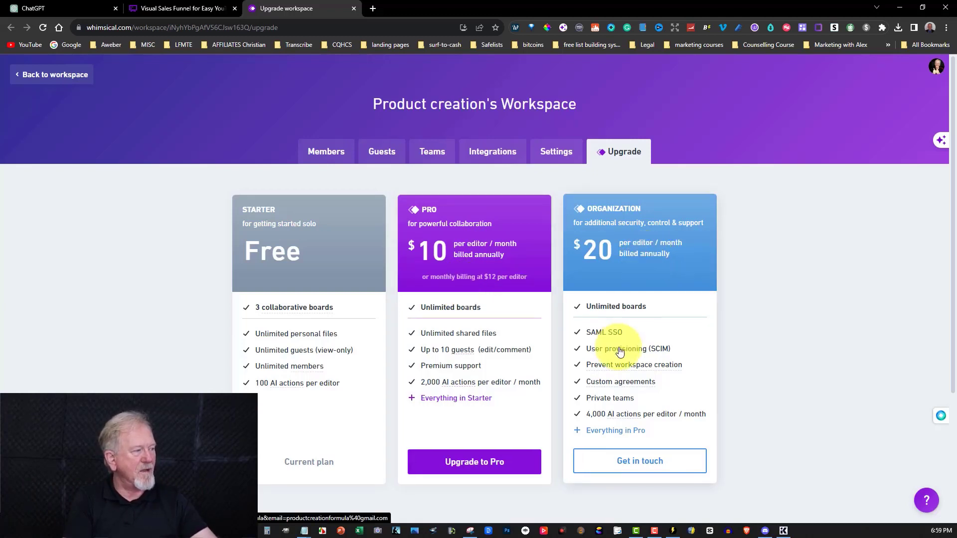
mouse_move(627, 422)
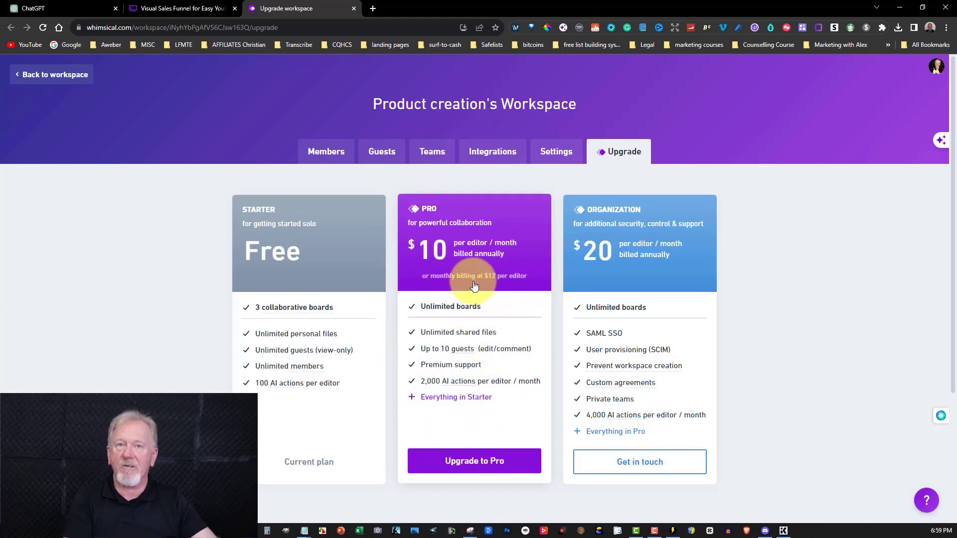
Go from the Visual Sales Funnel board back to the ChatGPT conversation showing the diagram
click(188, 8)
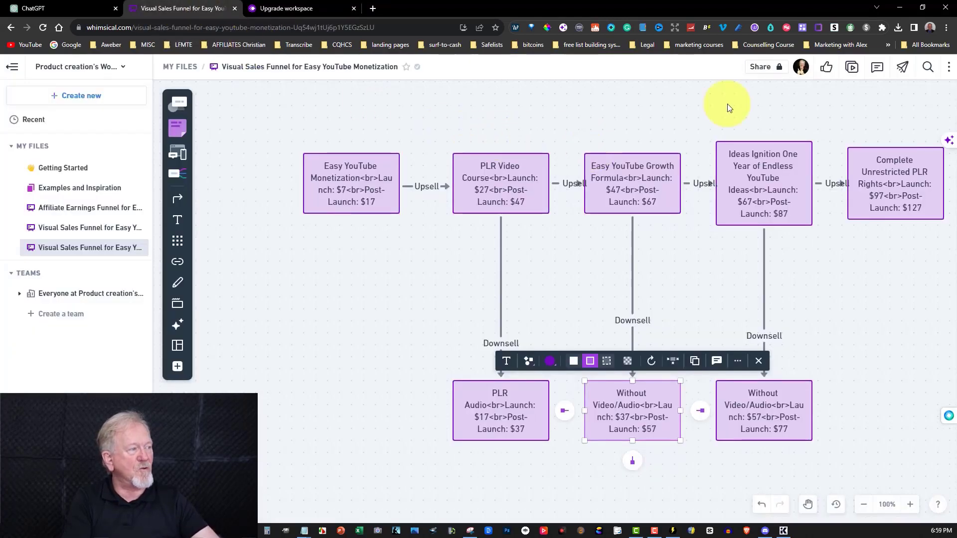
click(59, 8)
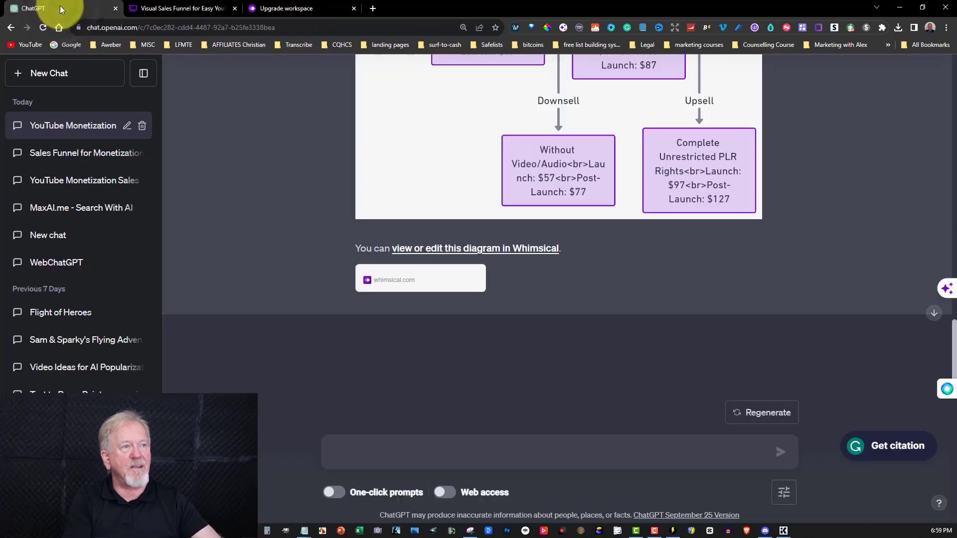
scroll(283, 175, up, 1)
scroll(284, 173, down, 6)
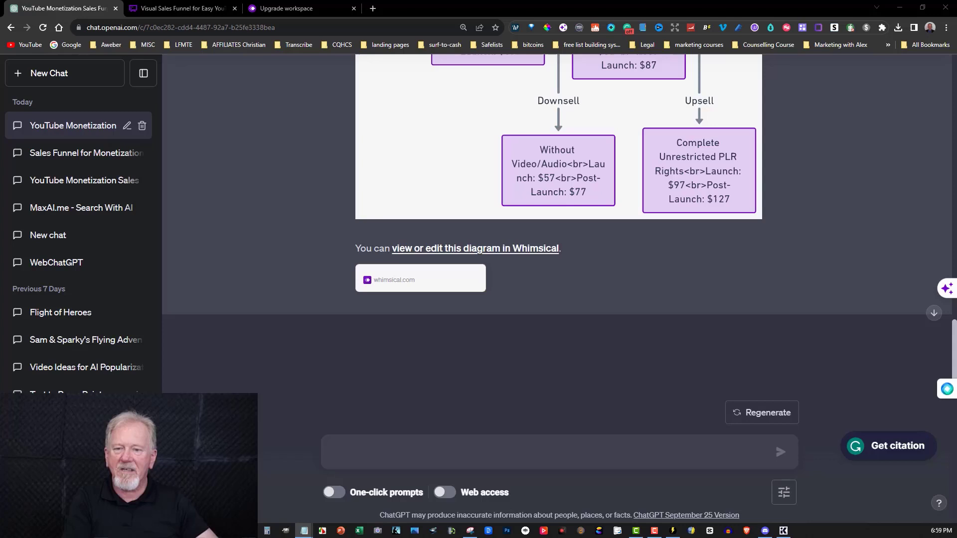
Paste and send the affiliate funnel prompt with 100% front-end and 50% later commissions
click(359, 451)
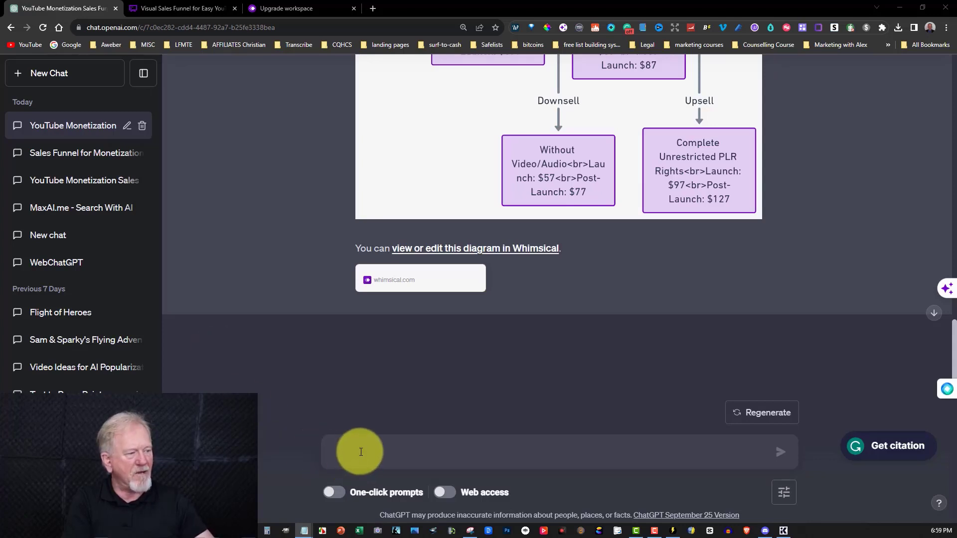
text(Now please create a visual affiliate funnel. Now in the front-end product the affiliate will earn 100% commission. After that they get 50% commission on everything else they sell. Make sure you enclude the launch and post launch prices. Also show the potential earning throughout the entire funnel.)
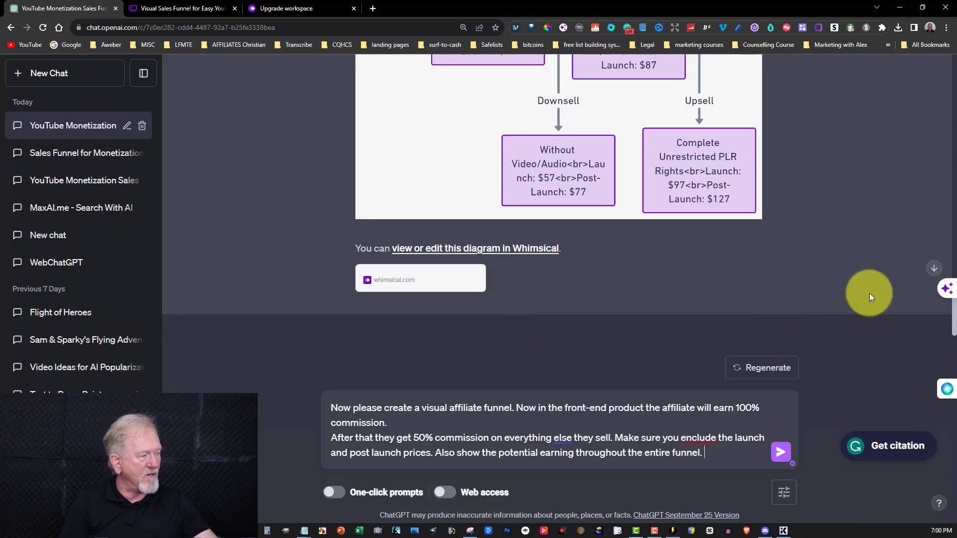
key(Return)
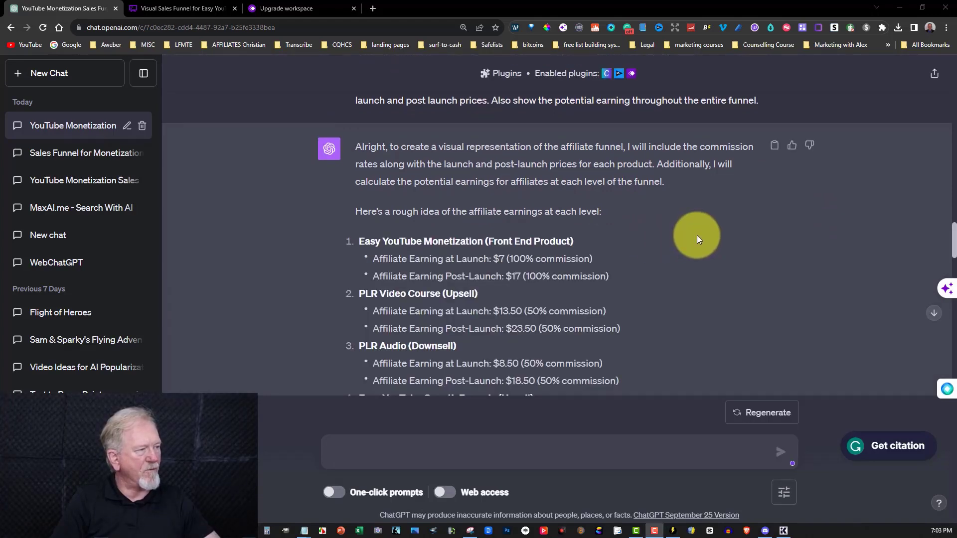
Scroll through the per-product affiliate earnings and the Whimsical flowchart down to its edit link
scroll(698, 235, down, 10)
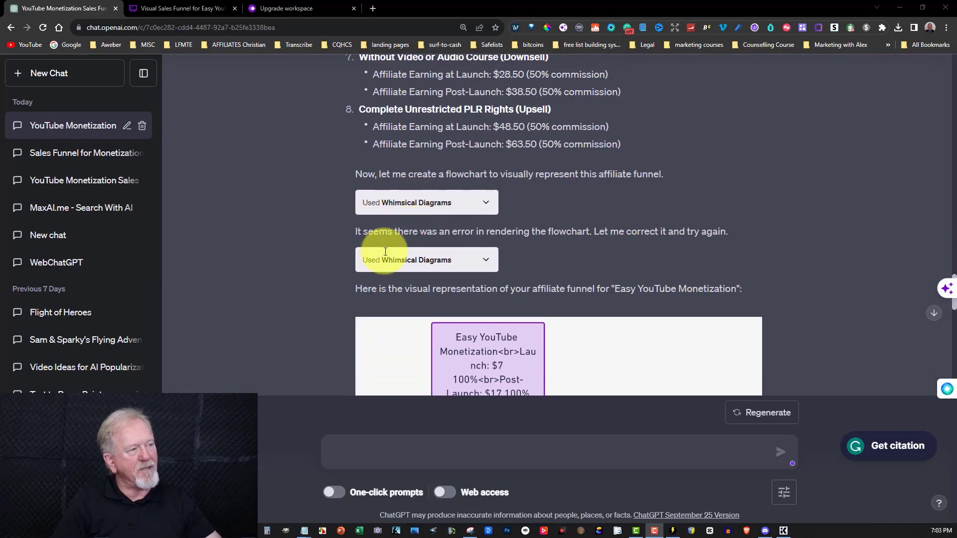
scroll(810, 234, down, 5)
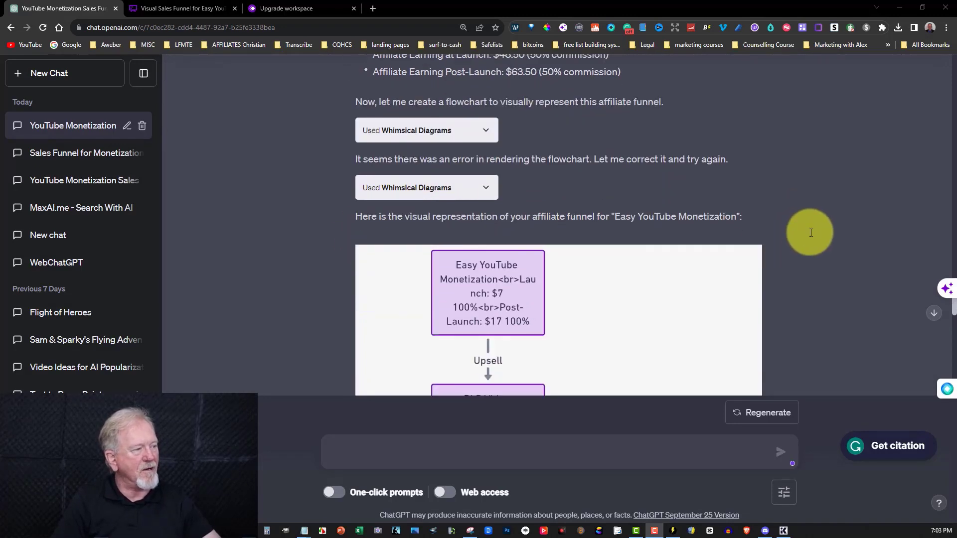
scroll(668, 182, down, 2)
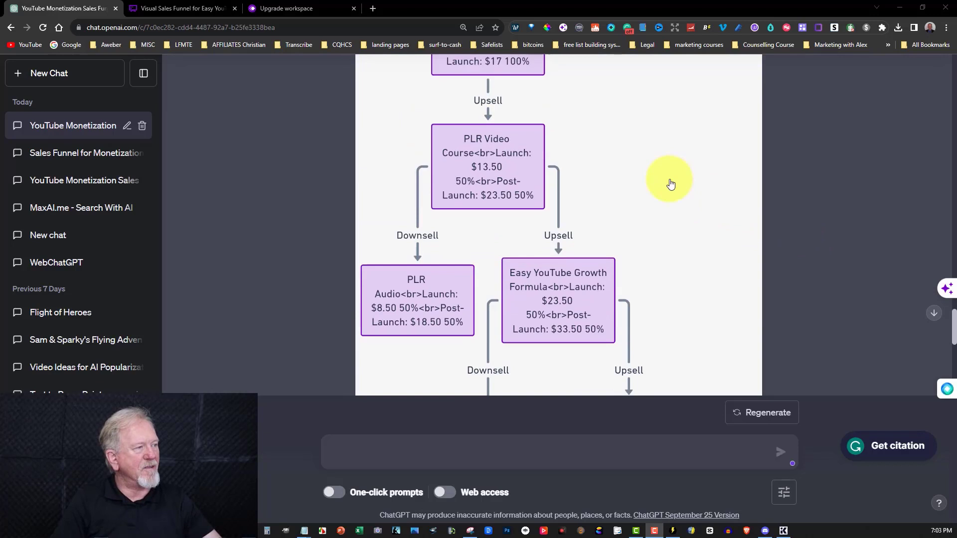
scroll(650, 177, up, 2)
scroll(593, 173, up, 2)
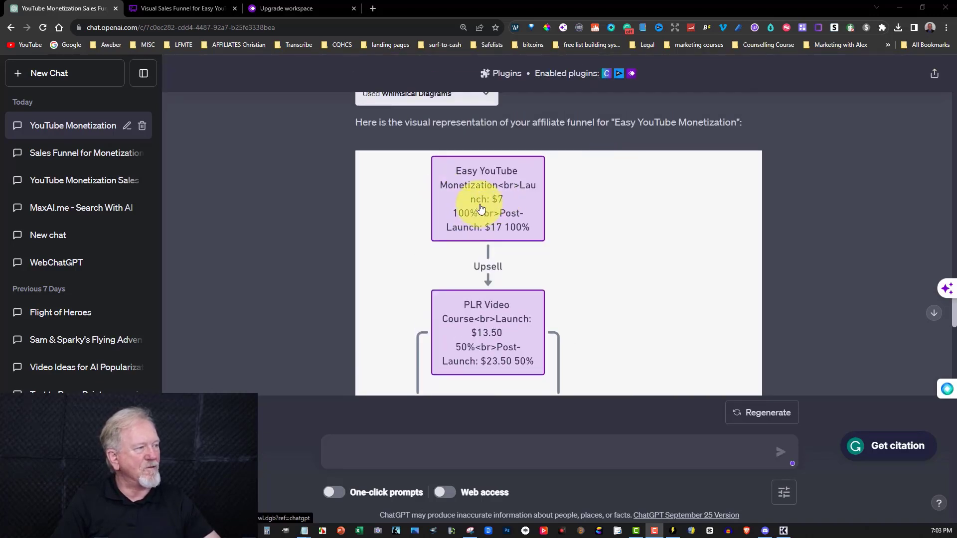
scroll(487, 214, down, 4)
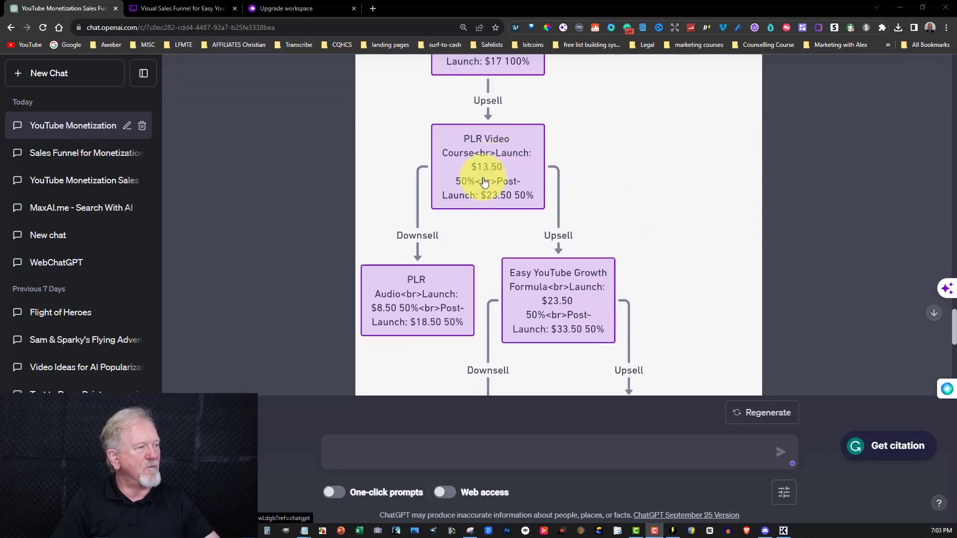
scroll(603, 184, down, 6)
scroll(636, 189, down, 4)
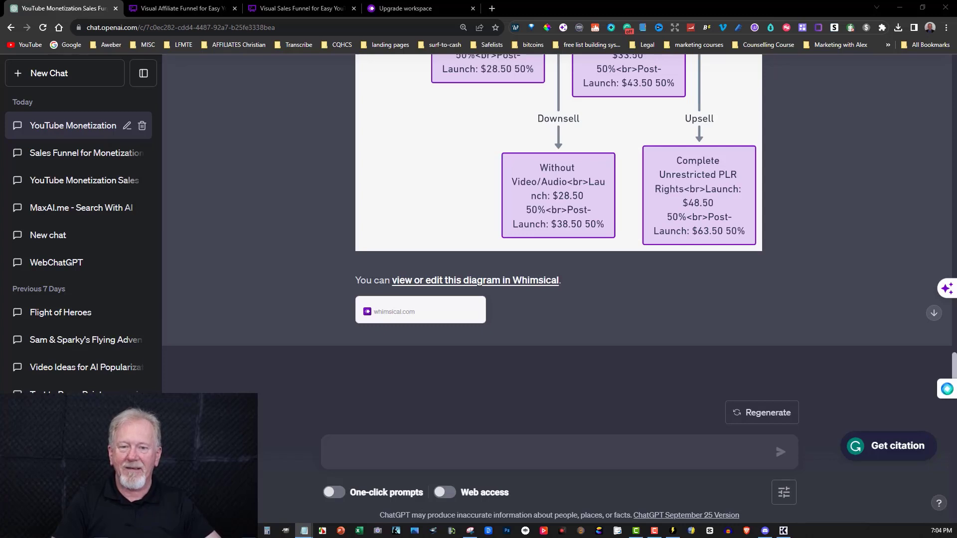
Paste, tidy and send the mentor prompt asking for AI-made PLR products with upsells and downsells
click(358, 454)
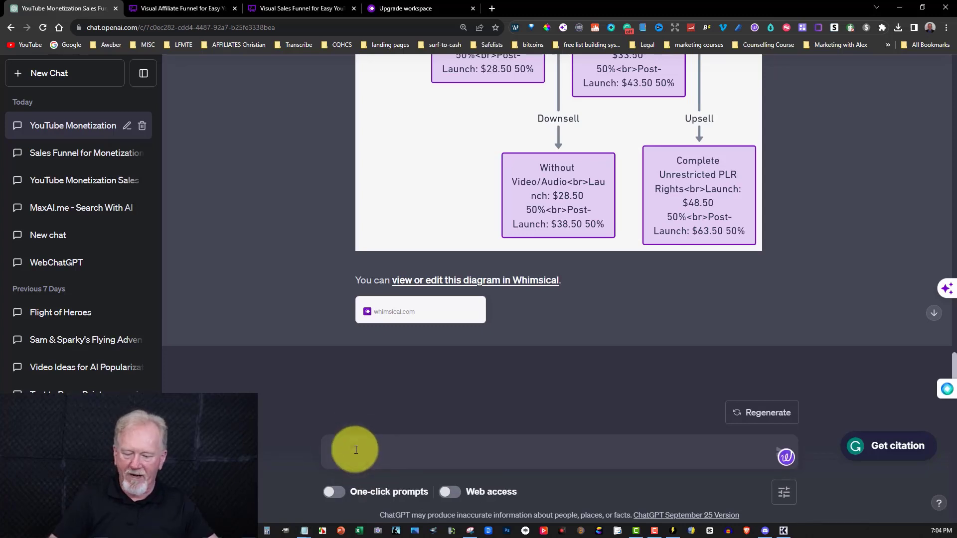
text(Okay, you are an expert in sales funnels and marketing. Lets have you act as my personal mentor and come up with future products I can create and tell me what the product is about and how what can be the upsells and downsells. I want to stick with creating PLR products that I can sell for now. My main niche is digital product creation using AI to help create the product. Can you do that? just a simple yes or now is all I need.)
key(BackSpace)
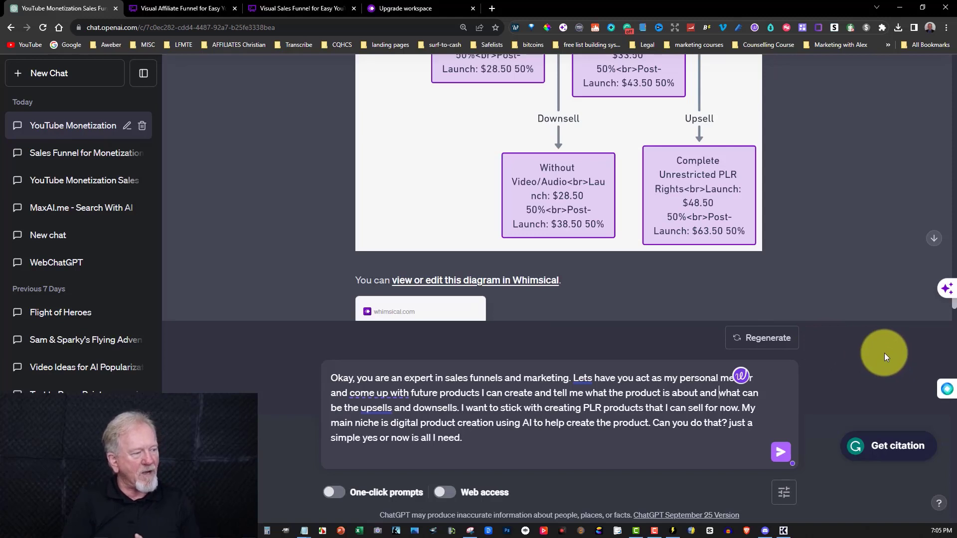
click(466, 445)
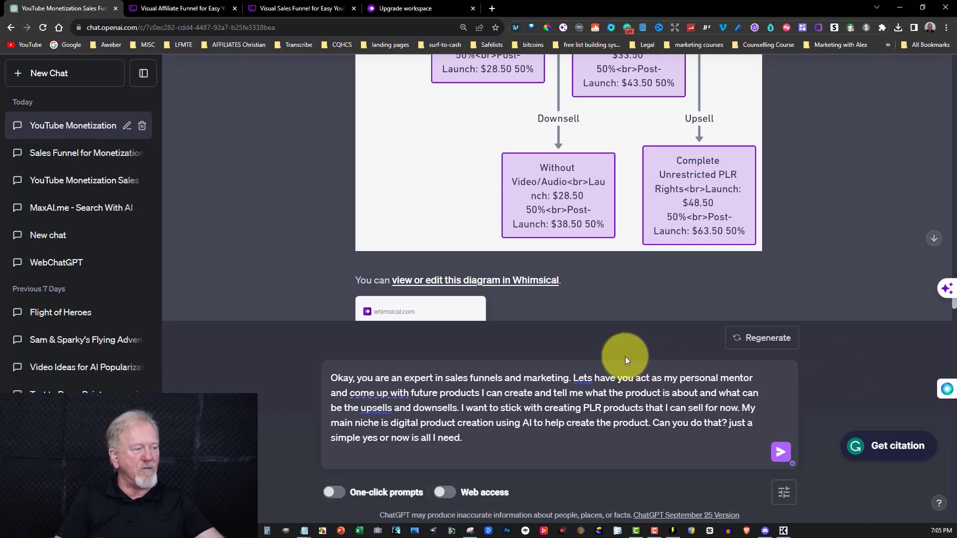
click(780, 451)
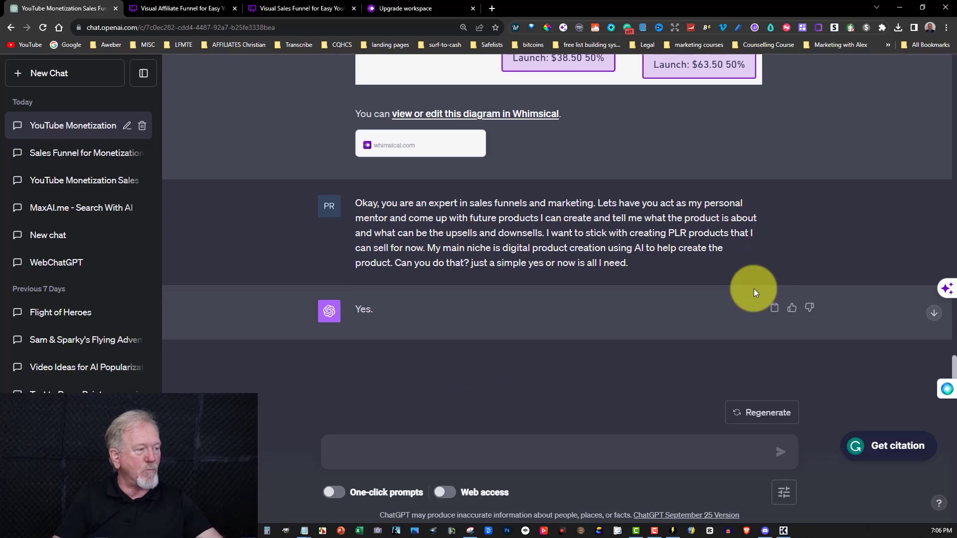
Paste and send the prompt requesting product contents as a mind map plus a launch/post-launch sales template
scroll(753, 289, down, 3)
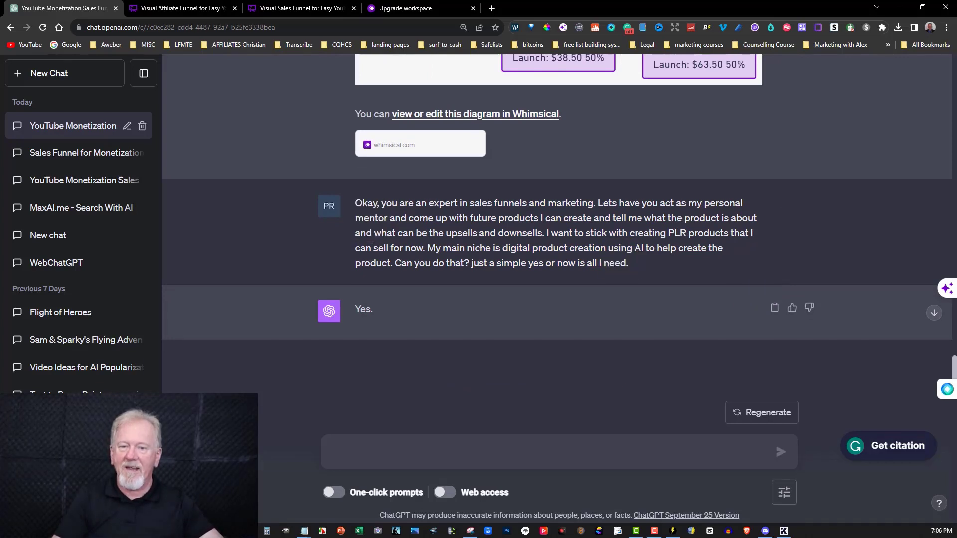
click(363, 449)
text(Okay lets get started, what will each product contain. E.G. ebooks, checklists, mind maps, powerpoint templates, video courses, audio. ETC.Please give a visual representation in the form of a mind map. Now please create a visual sales template for the above funnel and include launch and post launch prices)
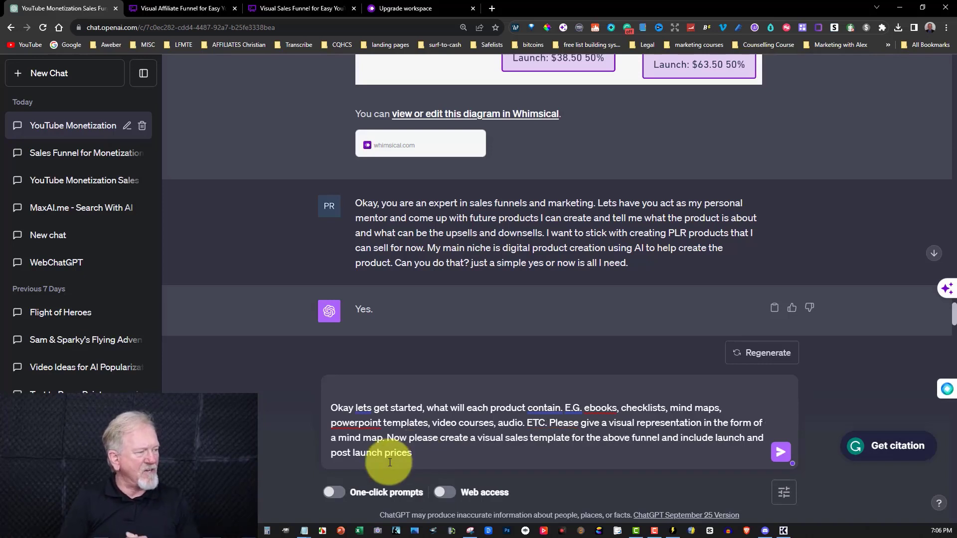
click(416, 452)
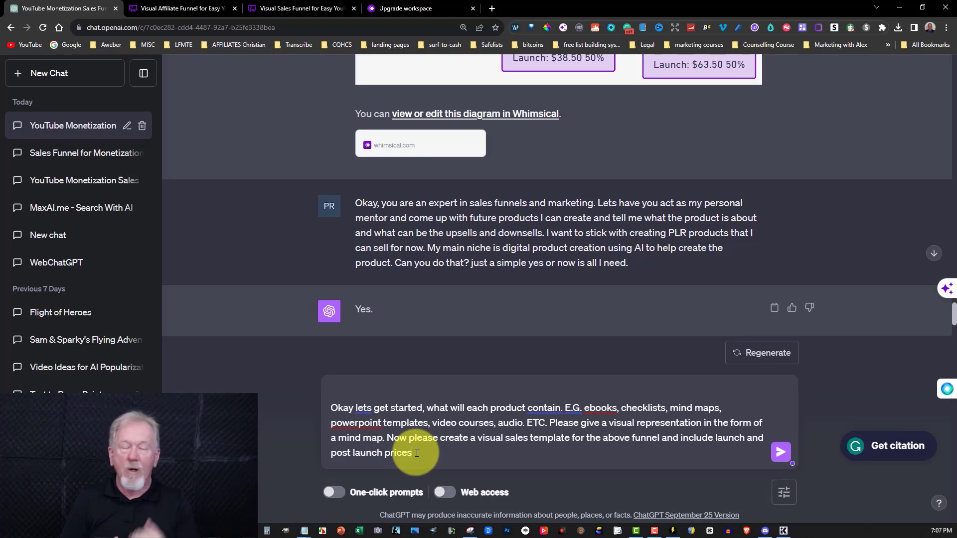
click(781, 451)
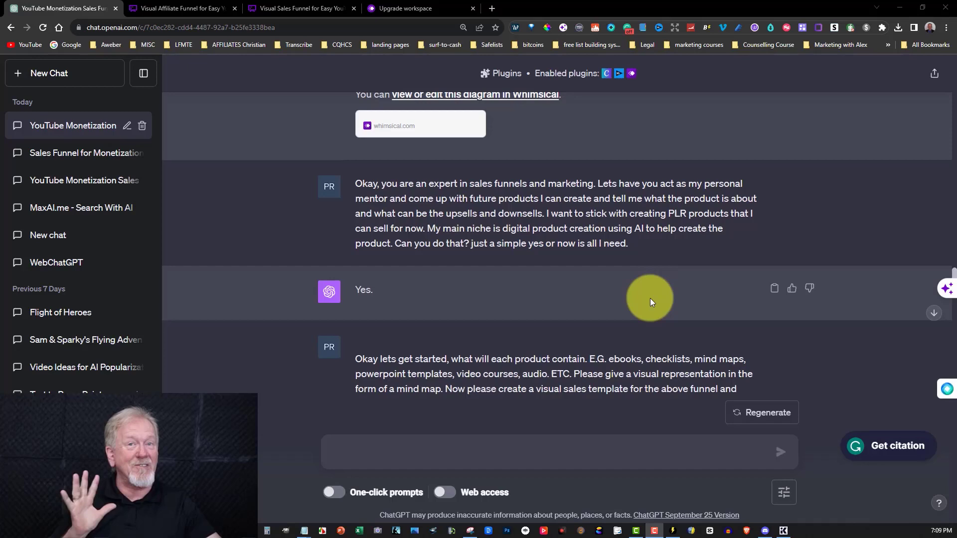
Read through the three AI PLR product ideas and open the AI PLR Product Ideas mind map in Whimsical
scroll(649, 279, down, 5)
scroll(645, 277, down, 2)
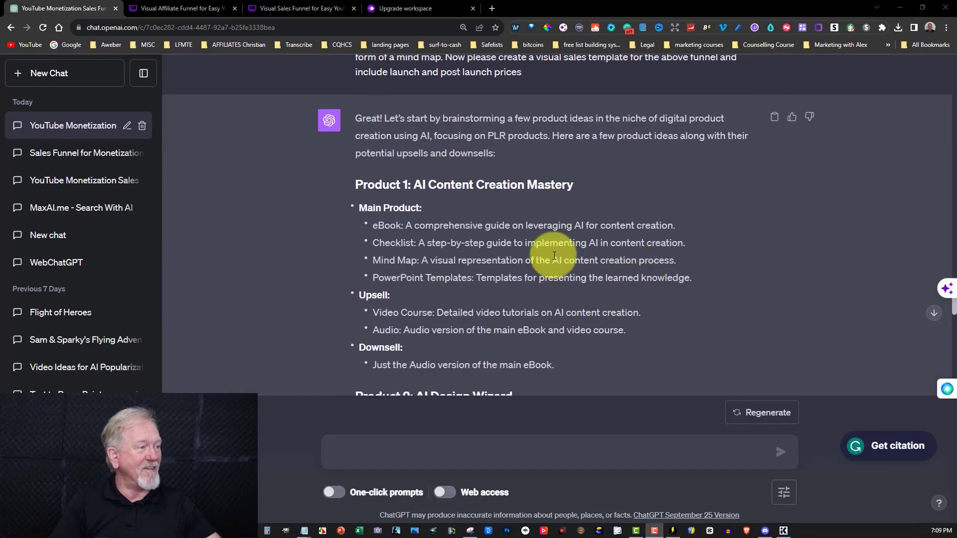
scroll(391, 211, down, 2)
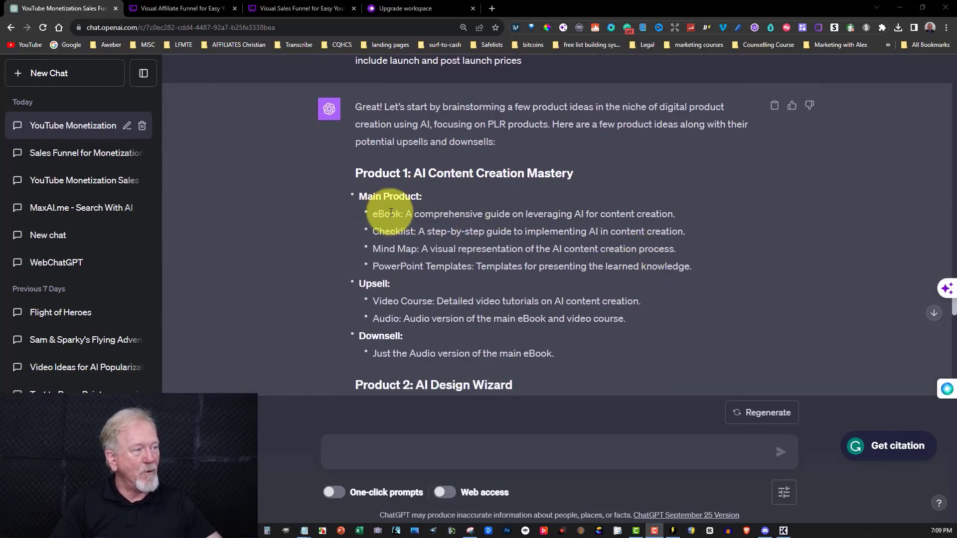
scroll(431, 236, down, 4)
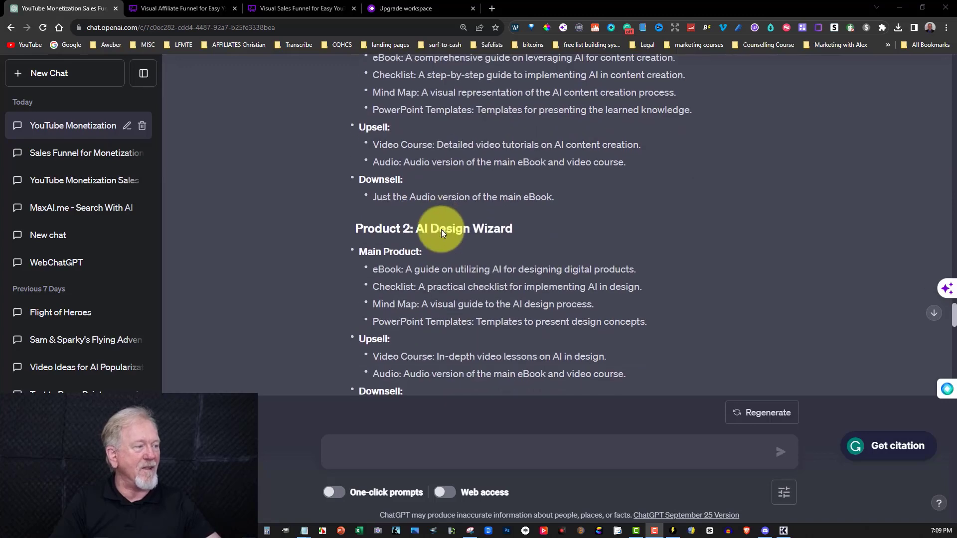
scroll(461, 174, down, 8)
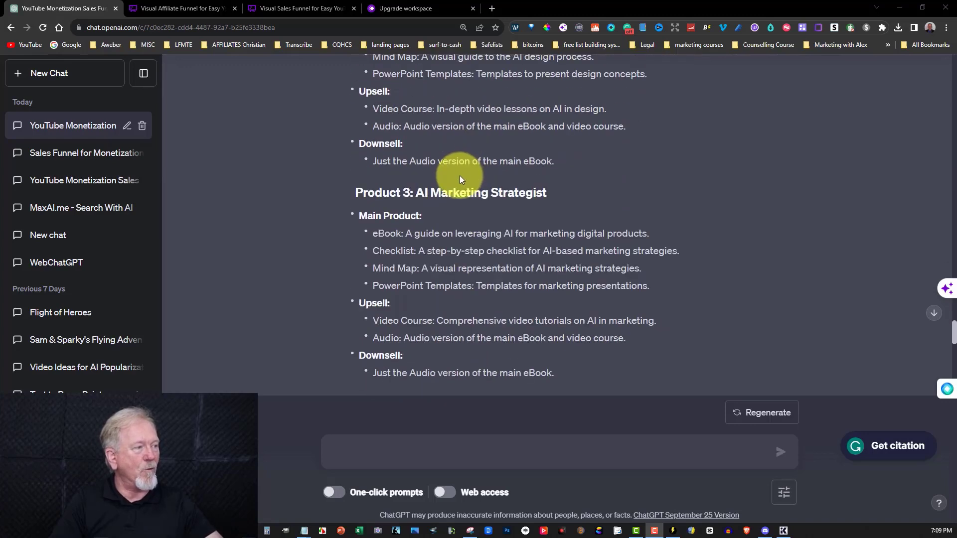
scroll(459, 176, up, 2)
scroll(458, 182, down, 4)
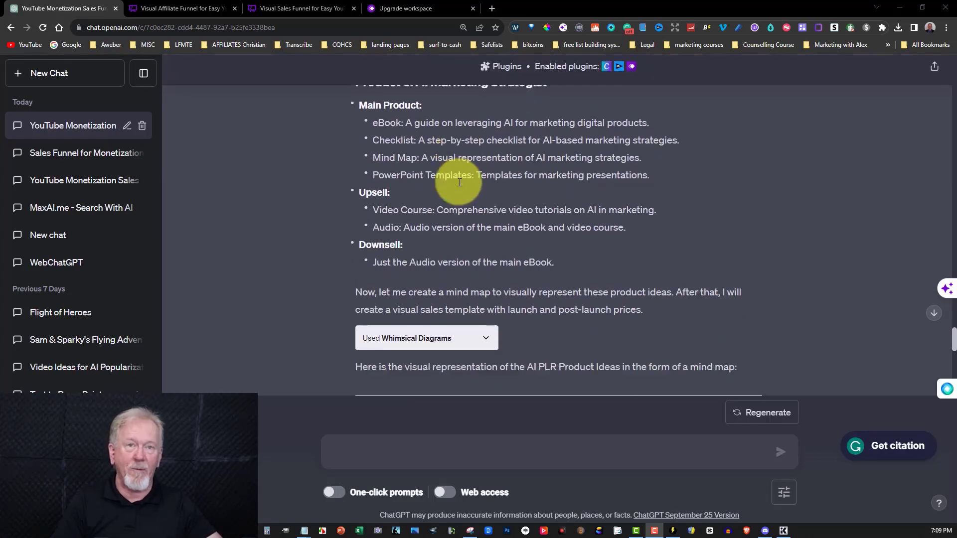
scroll(457, 184, down, 2)
scroll(456, 187, down, 2)
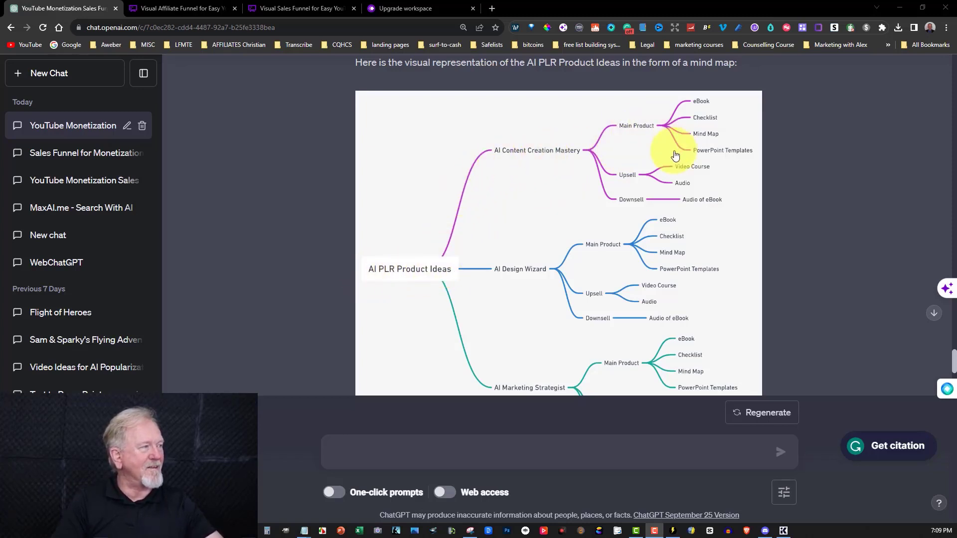
scroll(510, 253, down, 1)
scroll(510, 253, down, 1)
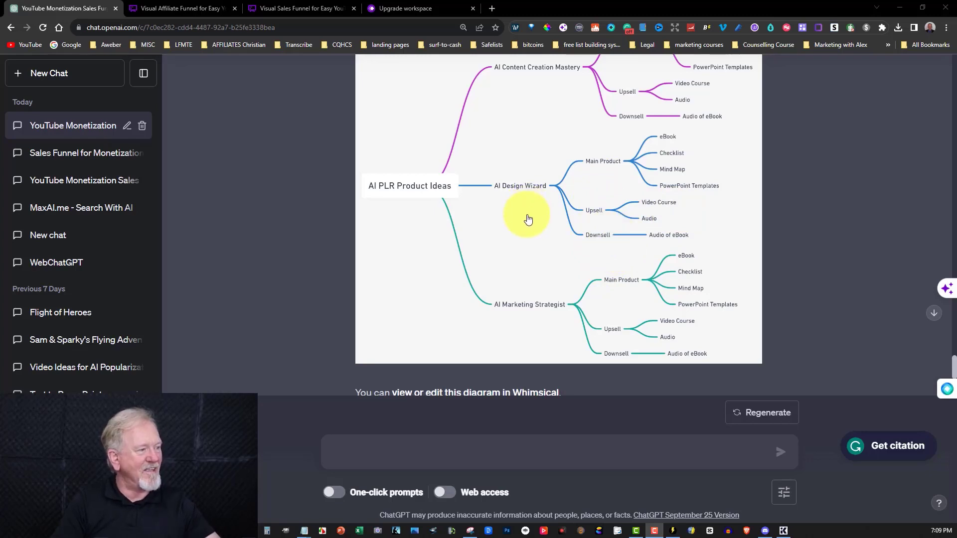
scroll(528, 215, down, 3)
scroll(528, 214, up, 4)
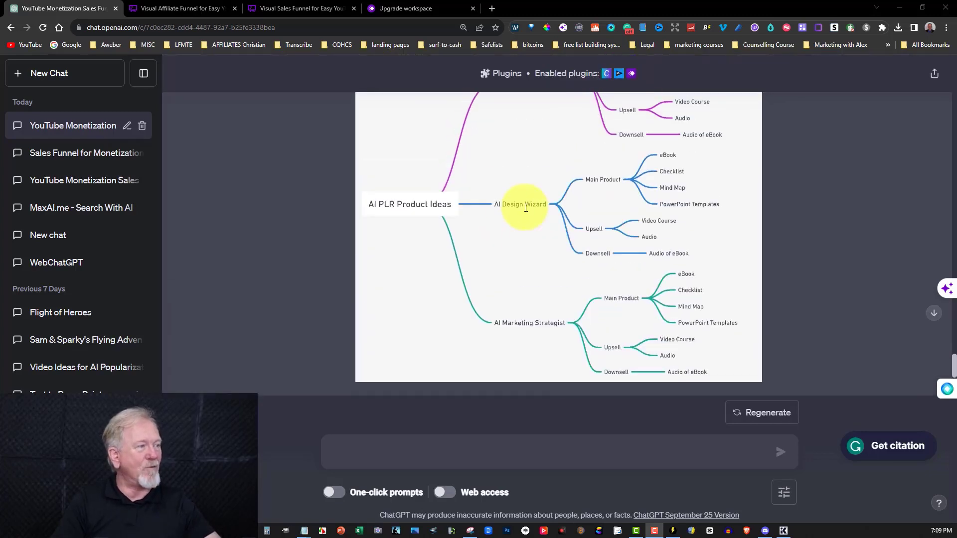
click(509, 212)
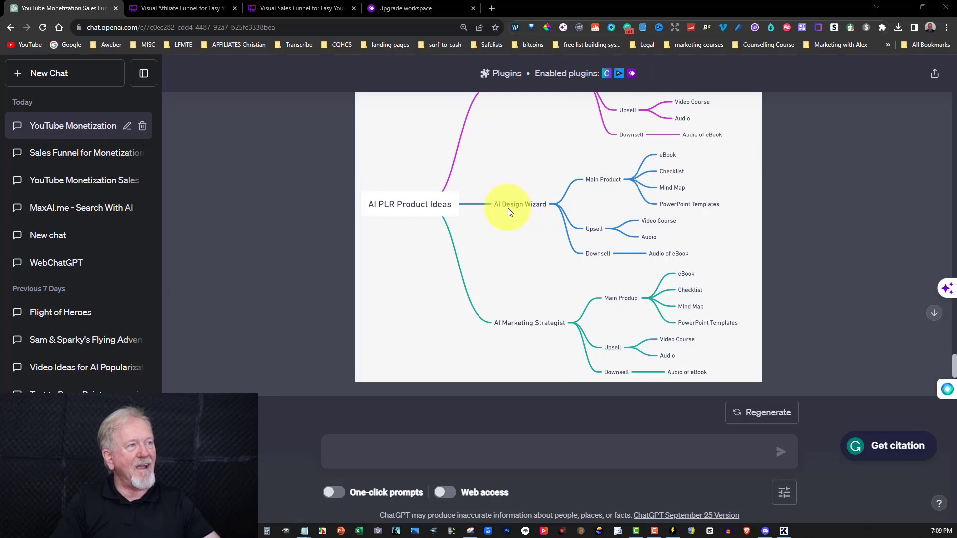
click(468, 213)
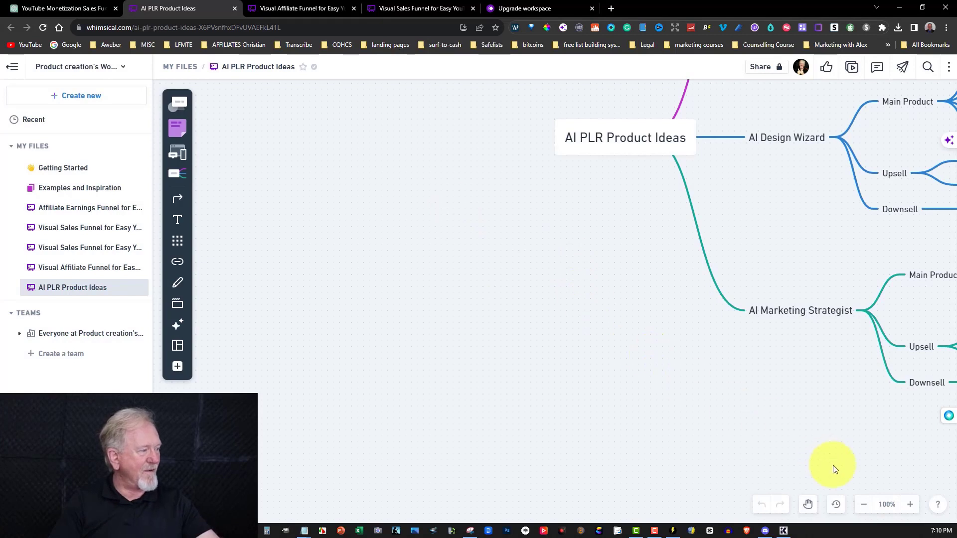
Zoom the AI PLR Product Ideas mind map to 67% to show all three products' Main Product, Upsell and Downsell branches
click(860, 505)
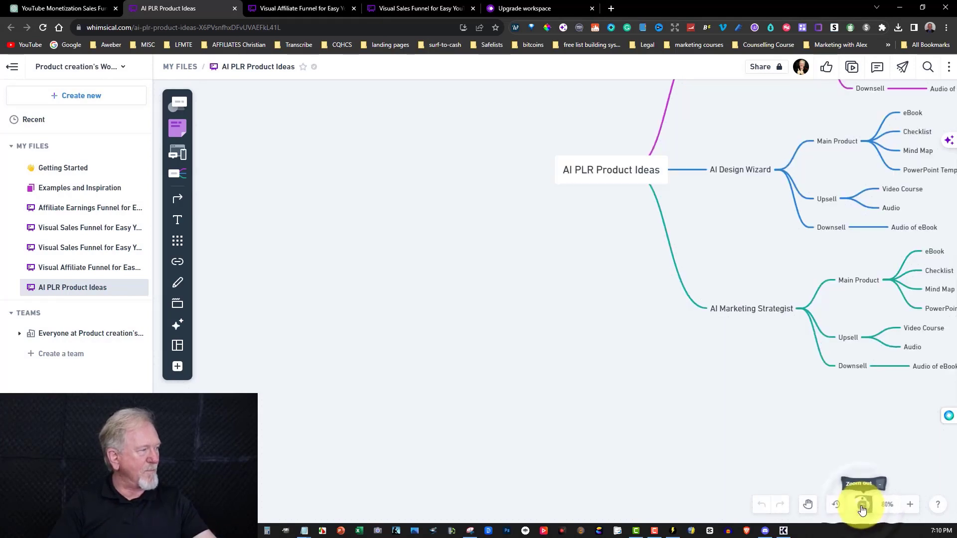
click(861, 506)
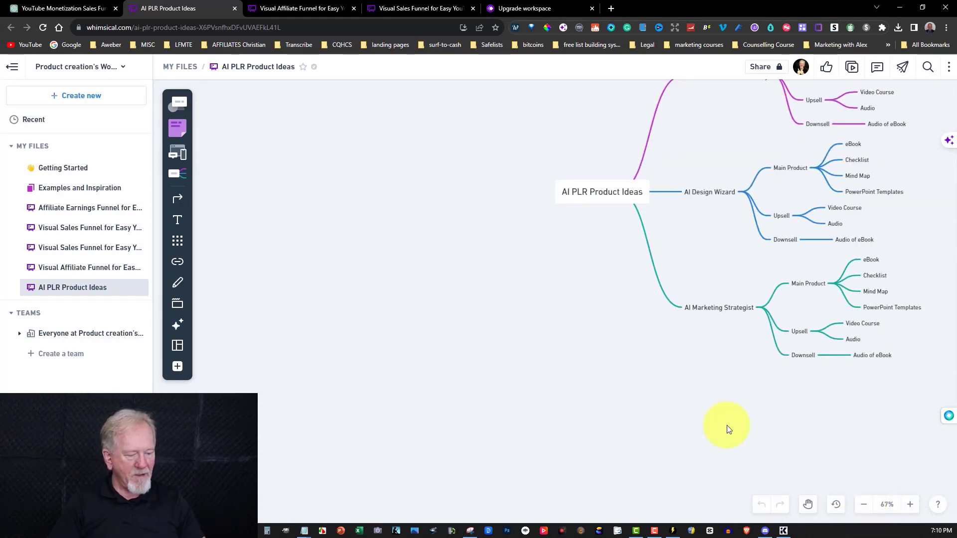
scroll(729, 430, right, 5)
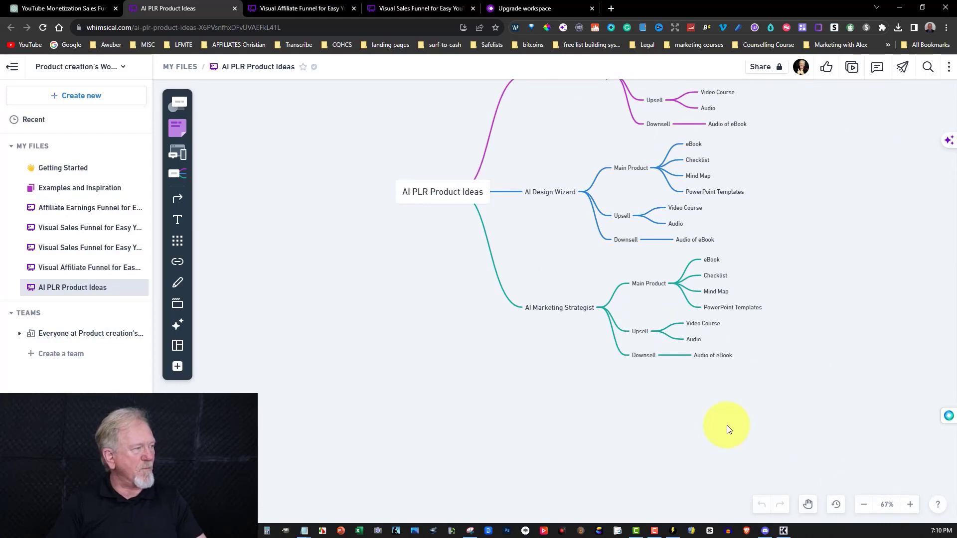
scroll(728, 428, down, 3)
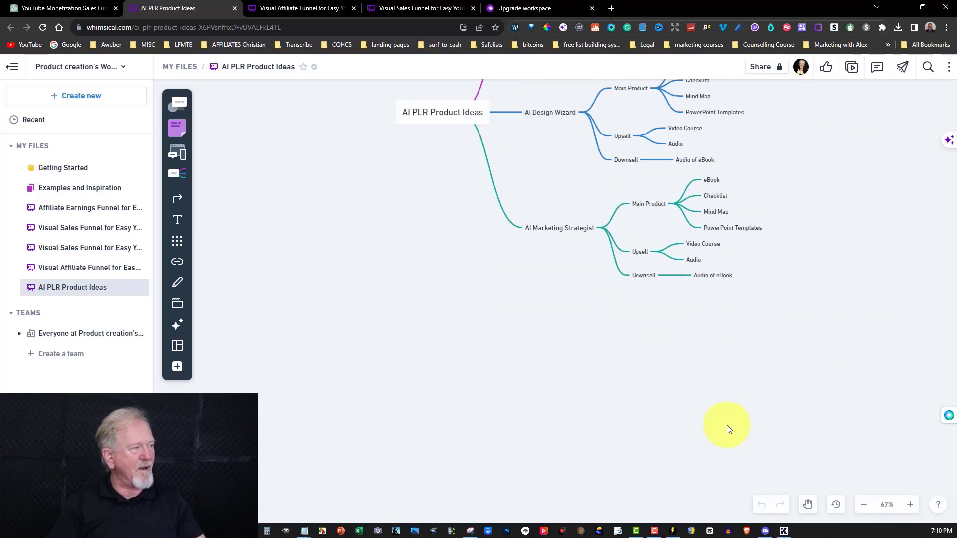
scroll(728, 428, up, 5)
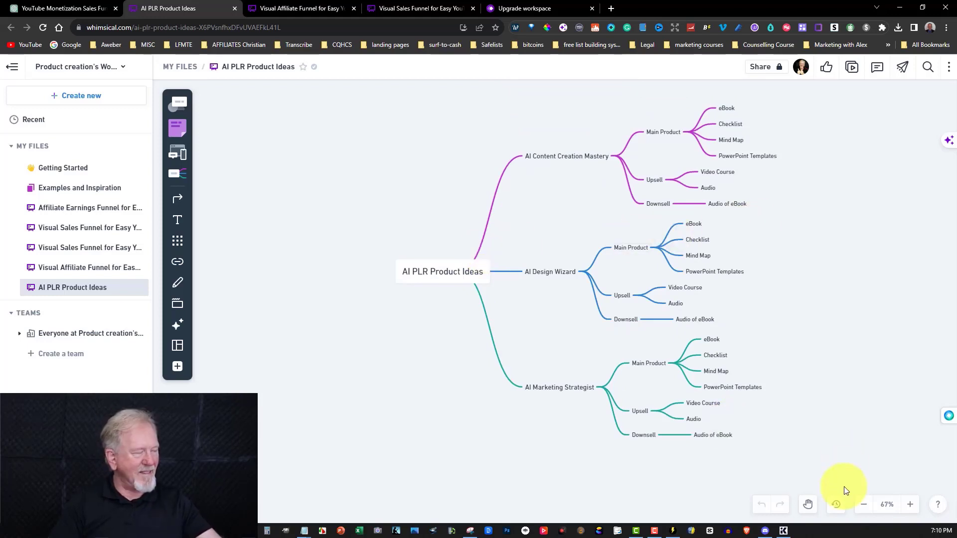
click(910, 504)
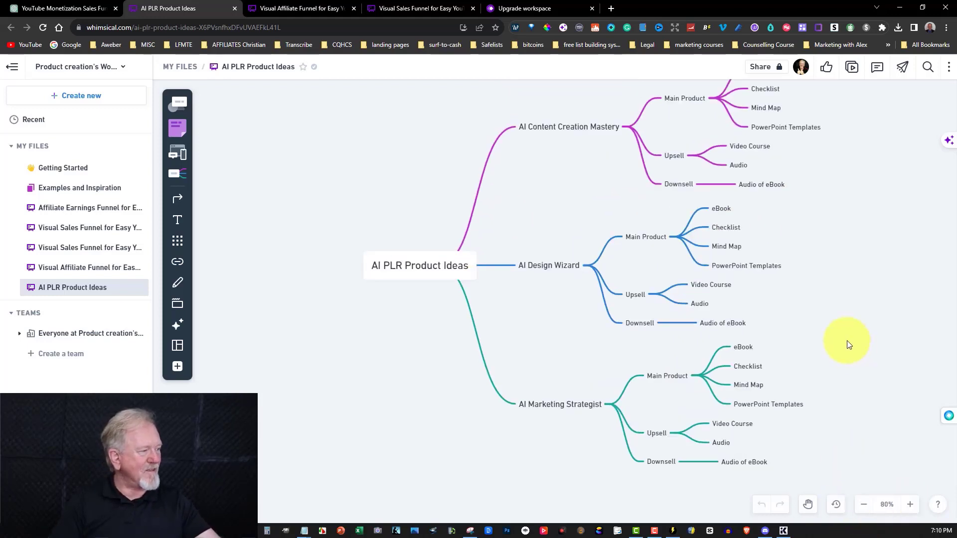
scroll(845, 342, down, 1)
ctrl+scroll(846, 342, down, 1)
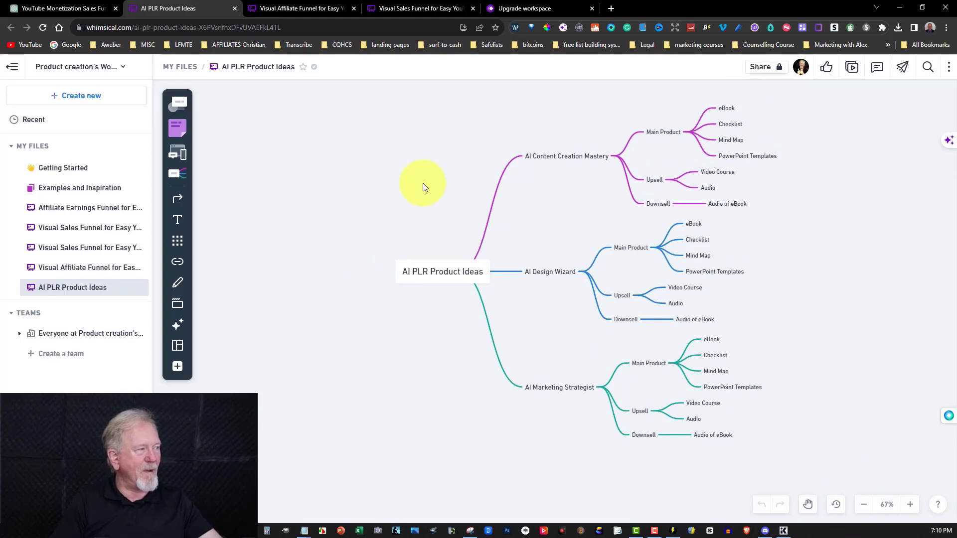